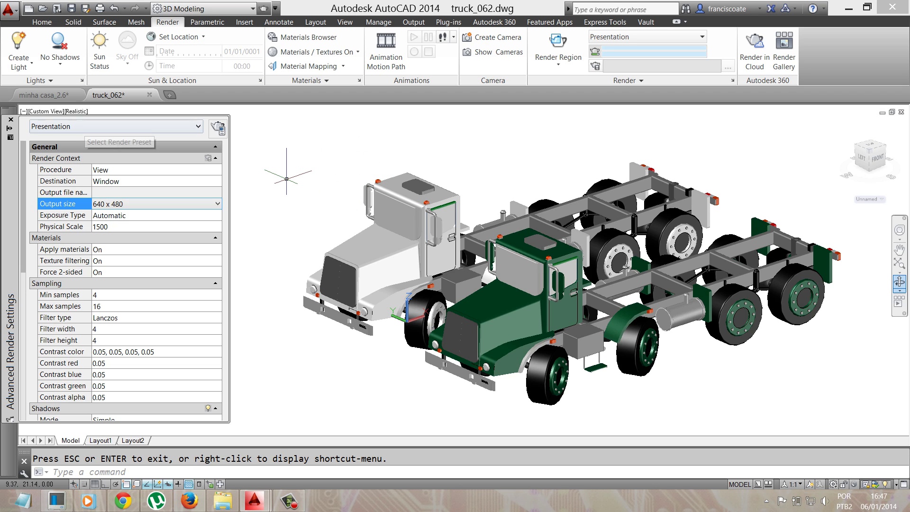
# Step: Toggle the Properties palette on and off, then open and close Advanced Render Settings
pyautogui.hotkey('ctrl', '1')
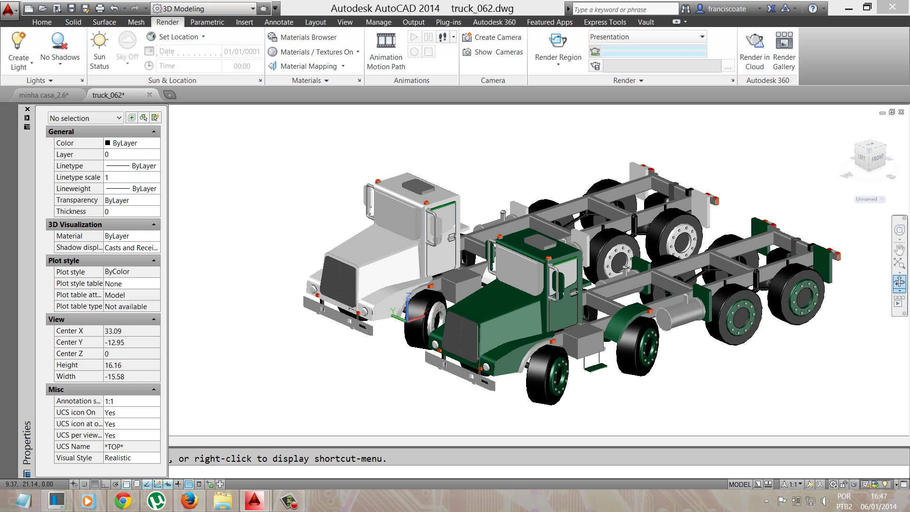
pyautogui.hotkey('ctrl', '1')
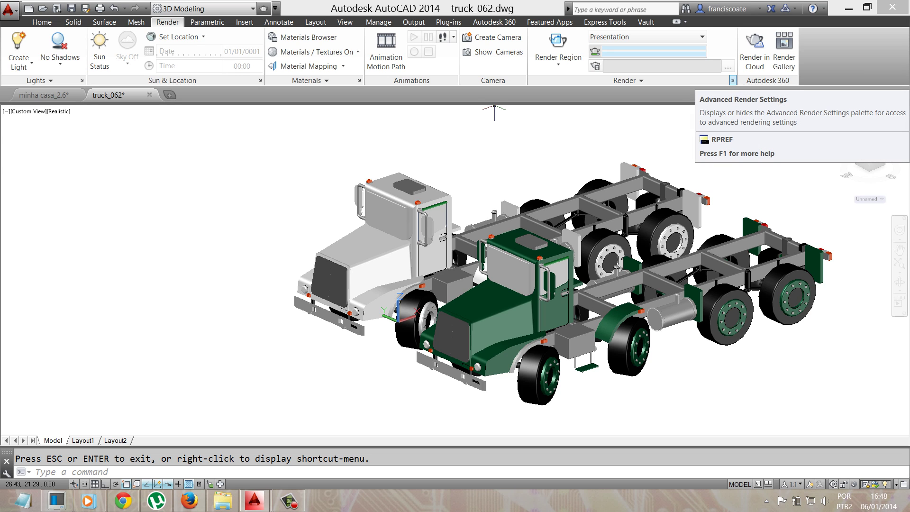
pyautogui.click(732, 81)
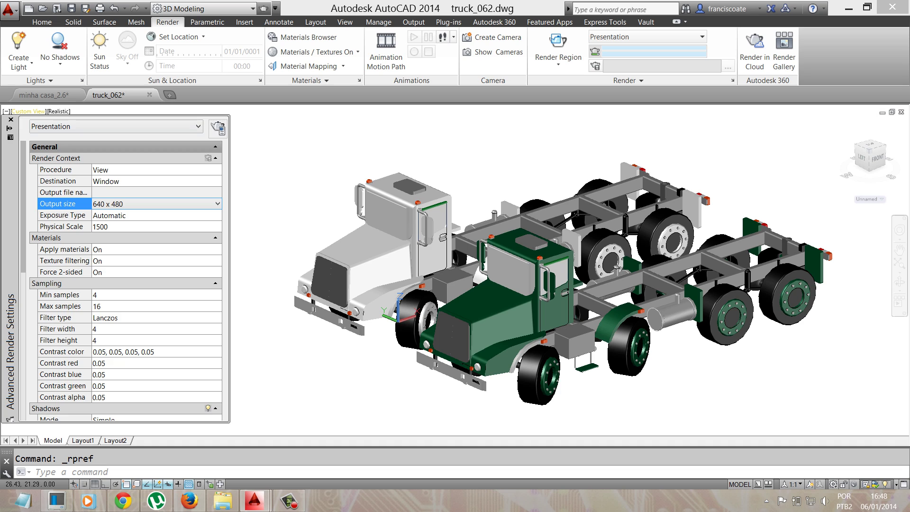
pyautogui.click(11, 120)
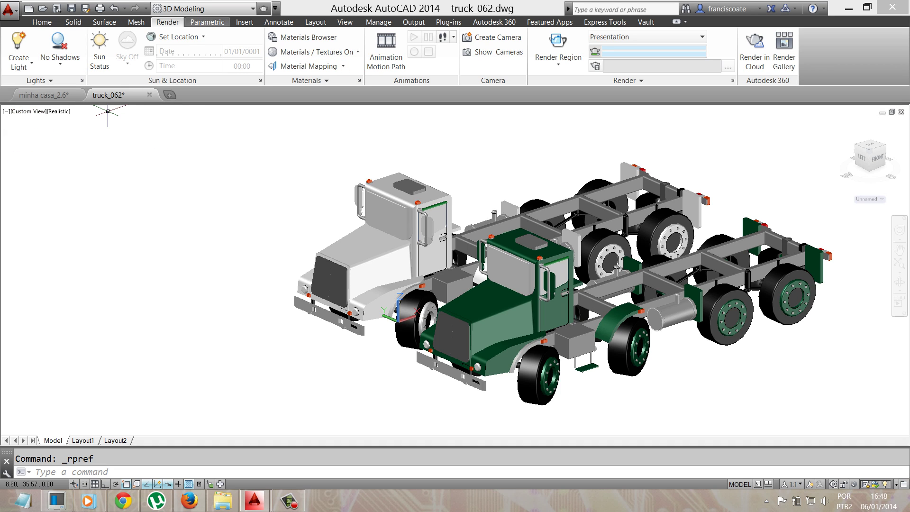
# Step: Switch to the View ribbon tab and close the Advanced Render Settings palette
pyautogui.click(345, 22)
pyautogui.click(167, 21)
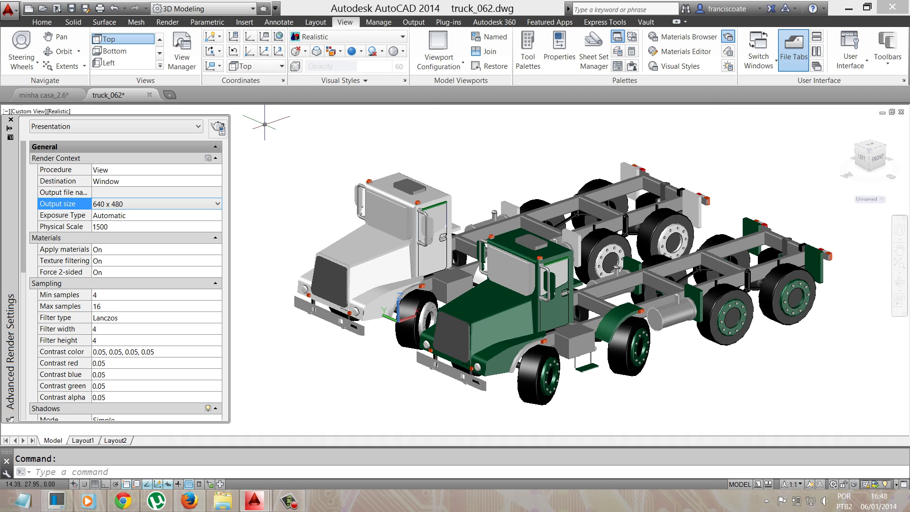
pyautogui.click(11, 119)
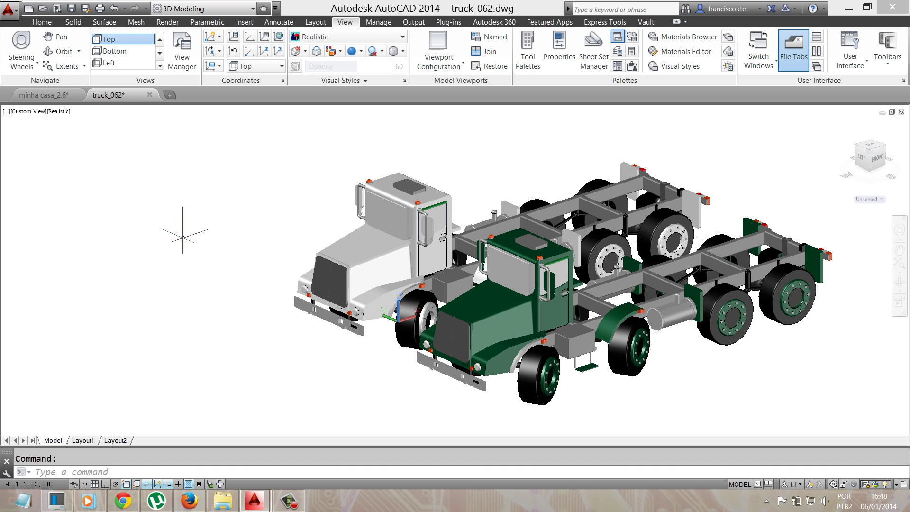
# Step: Reopen Advanced Render Settings with the RPREF command after cancelling a mistyped attempt
pyautogui.write('R')
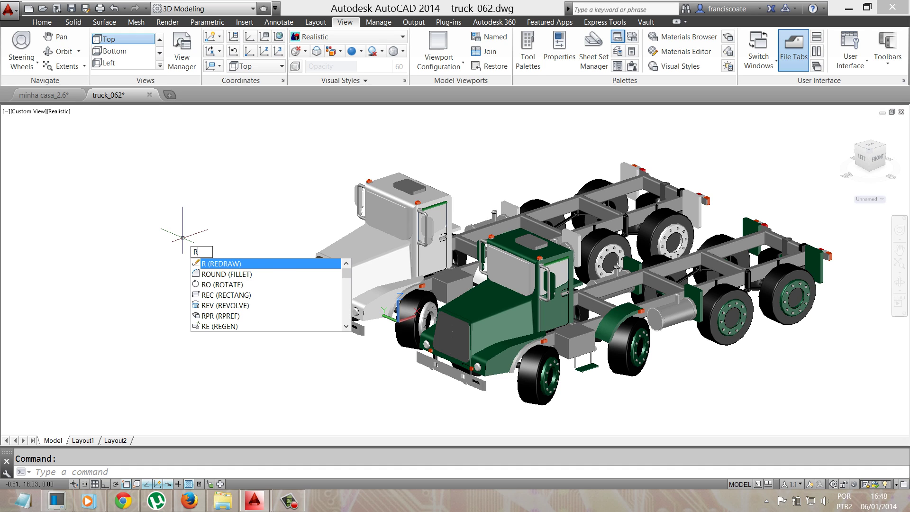
pyautogui.write('PREd')
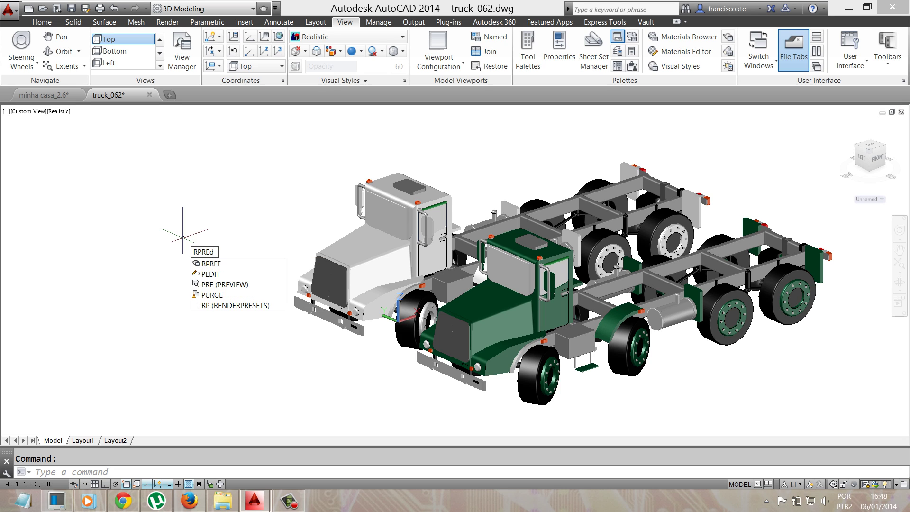
pyautogui.press('Escape')
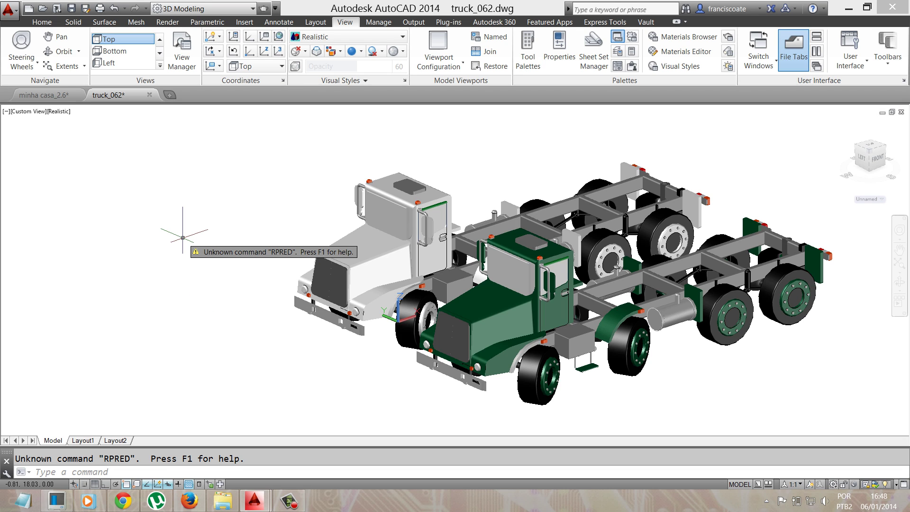
pyautogui.press('Escape')
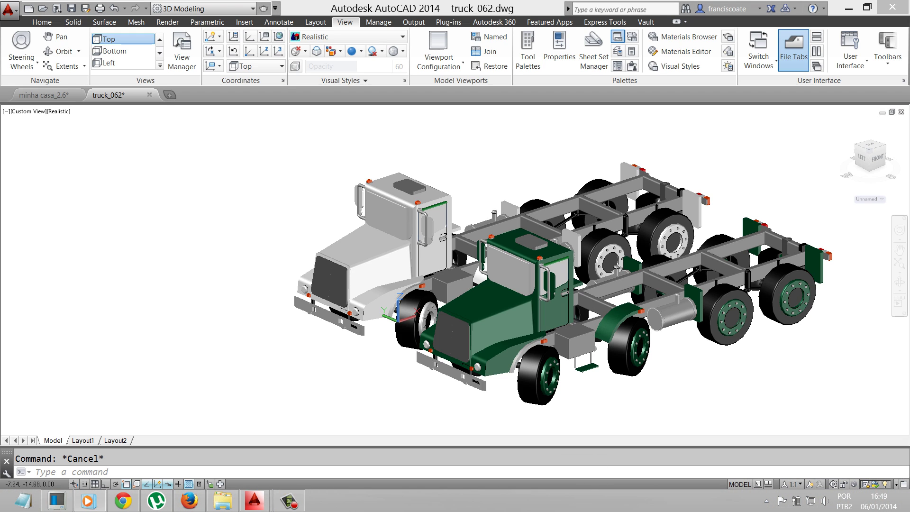
pyautogui.write('r')
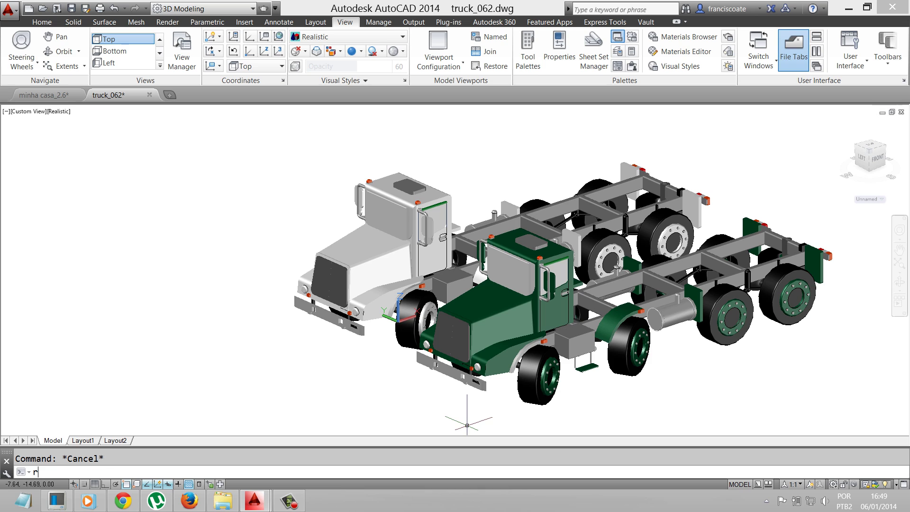
pyautogui.write('pre')
pyautogui.press('Return')
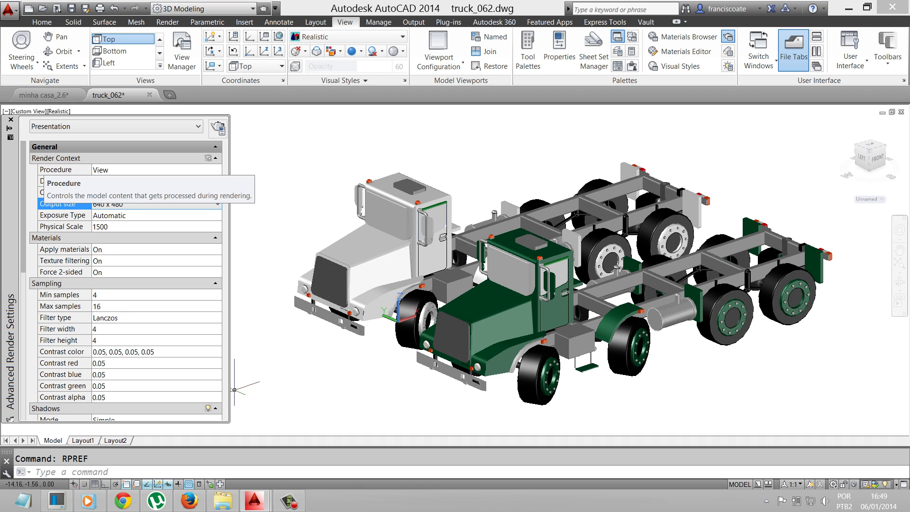
# Step: Change the render preset from Presentation to High
pyautogui.click(114, 126)
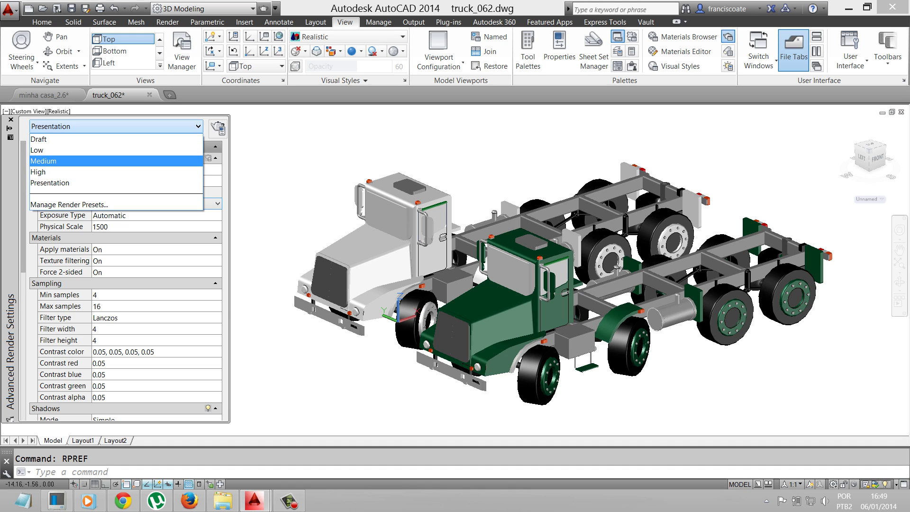
pyautogui.click(71, 171)
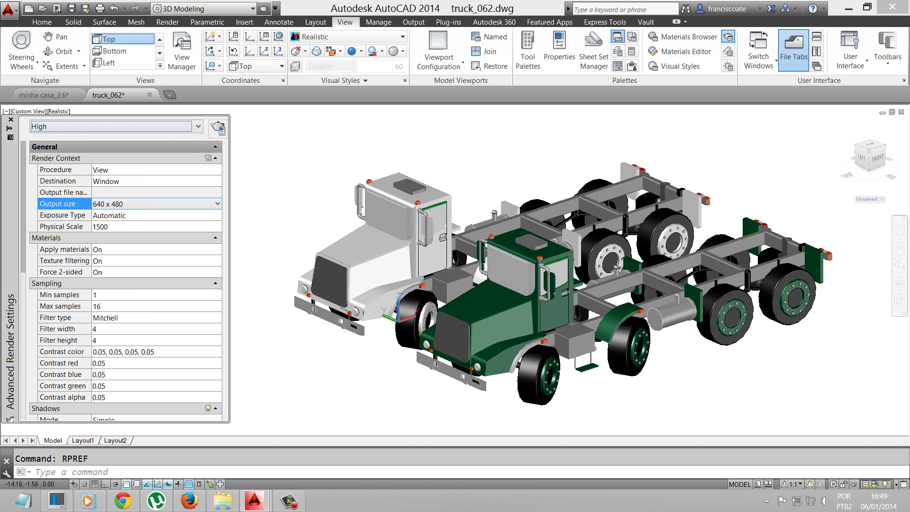
pyautogui.click(114, 126)
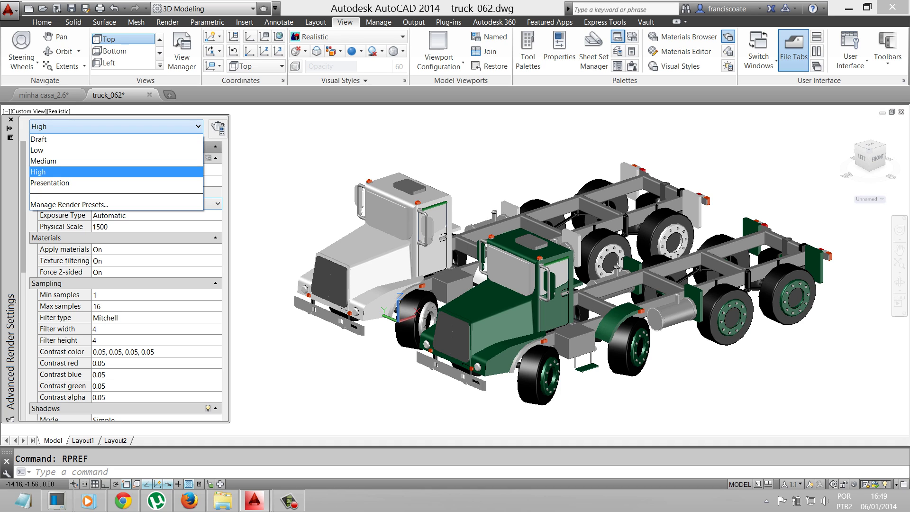
pyautogui.press('Escape')
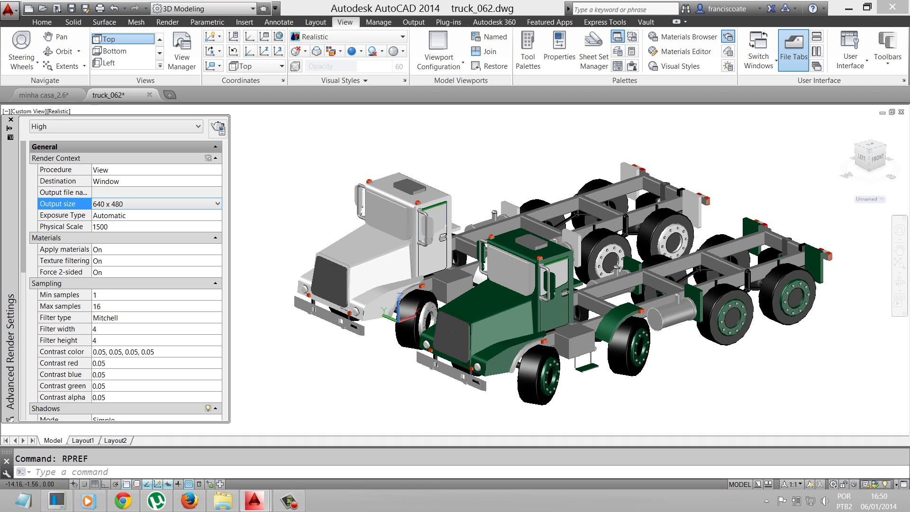
# Step: Confirm the render procedure stays View and the destination stays Window
pyautogui.click(142, 170)
pyautogui.press('Down')
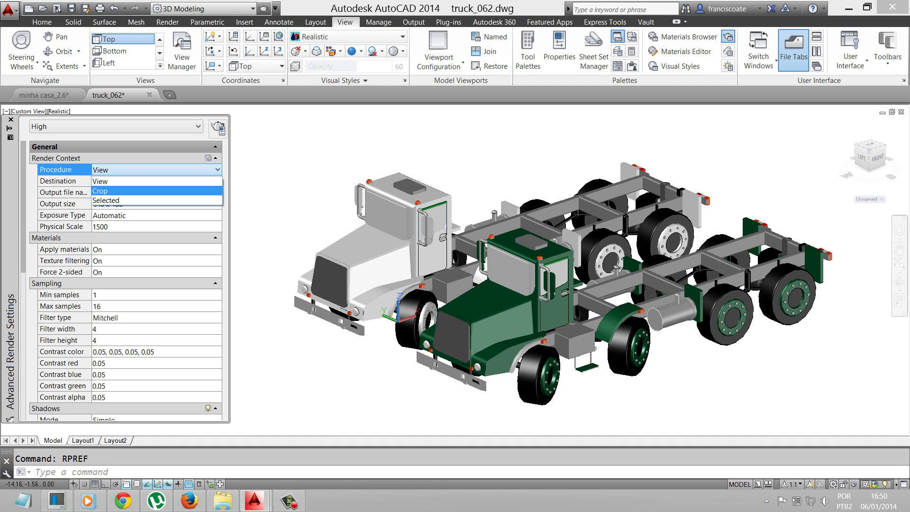
pyautogui.press('Down')
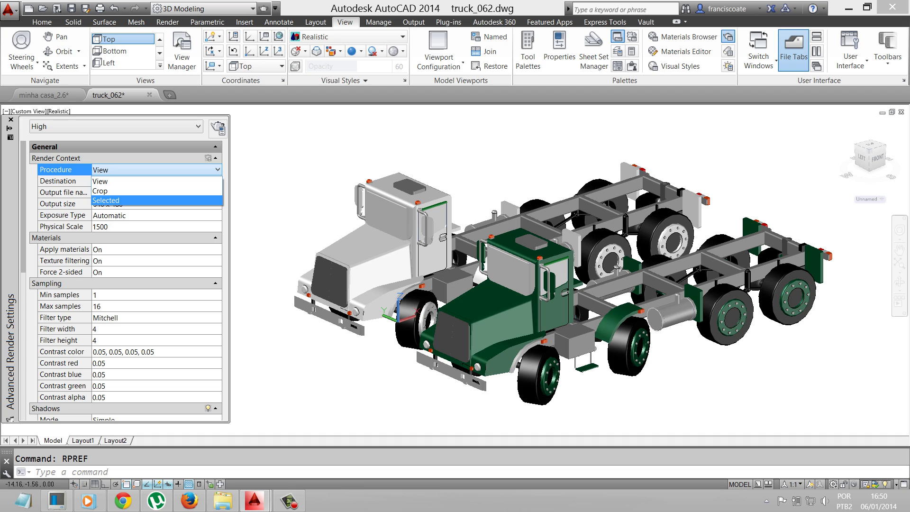
pyautogui.press('Up')
pyautogui.press('Up')
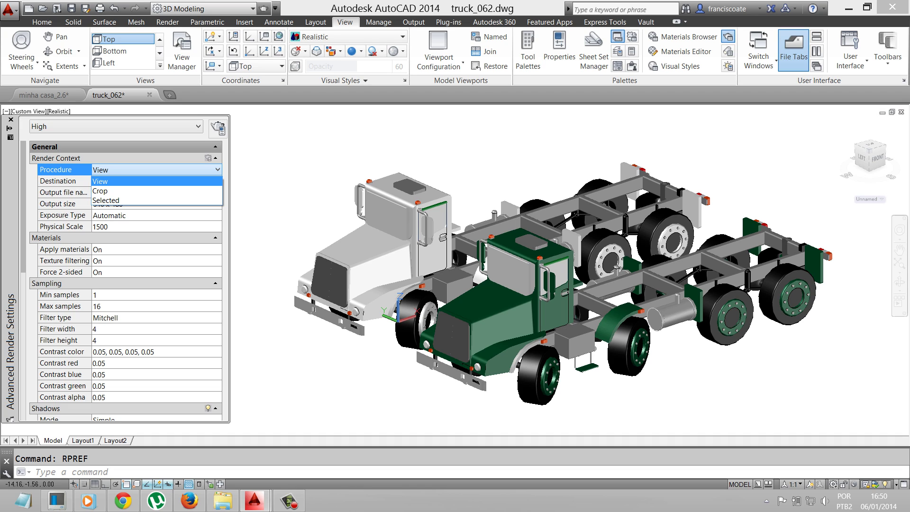
pyautogui.press('Return')
pyautogui.press('Down')
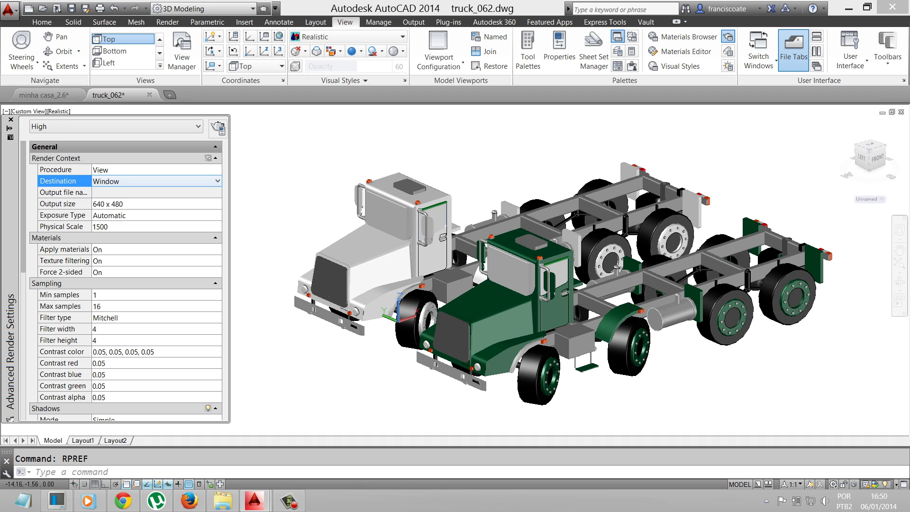
pyautogui.hotkey('alt', 'Down')
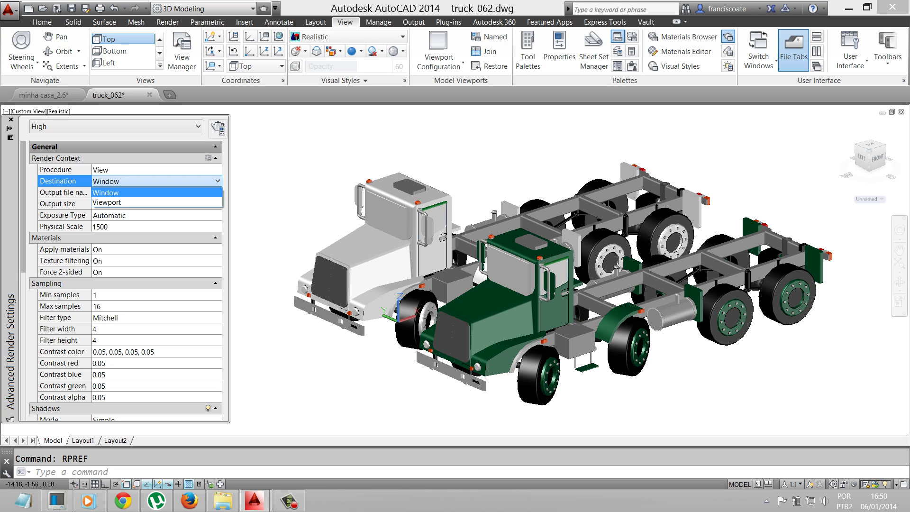
pyautogui.press('Return')
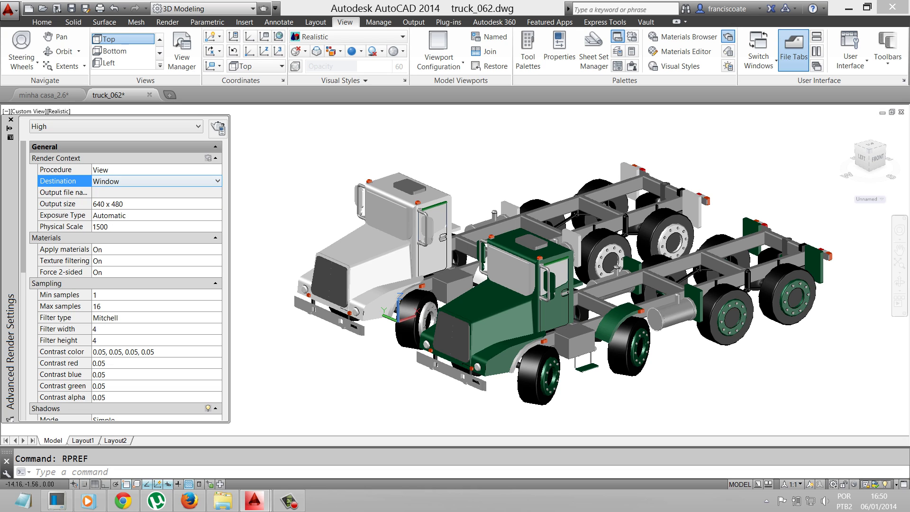
pyautogui.press('Down')
pyautogui.press('Down')
pyautogui.hotkey('alt', 'Down')
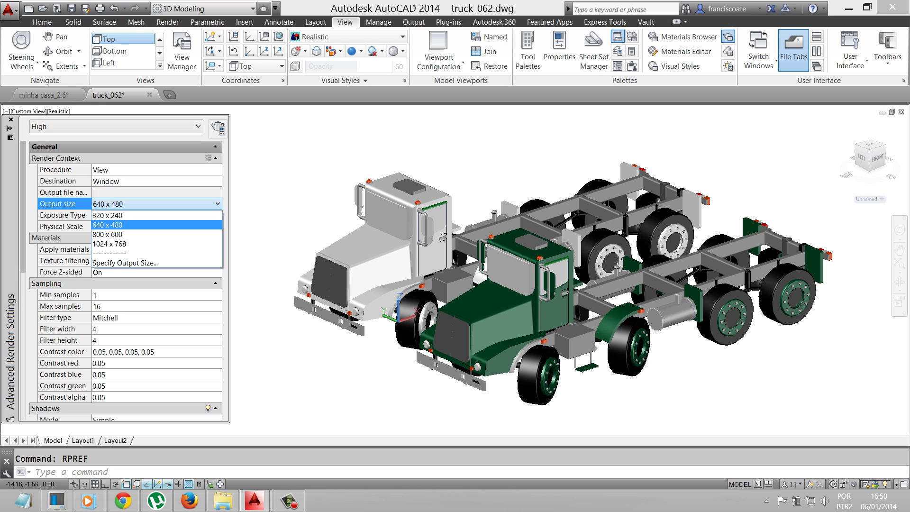
# Step: Enter a custom 1024 x 1080 output size, then switch it to 640 x 480
pyautogui.press('Up')
pyautogui.press('Down')
pyautogui.press('Down')
pyautogui.press('Down')
pyautogui.press('Down')
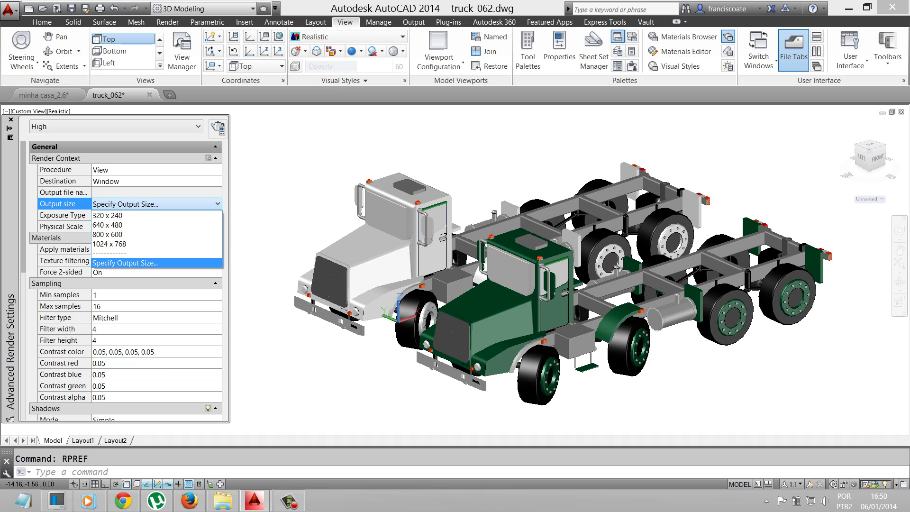
pyautogui.press('Return')
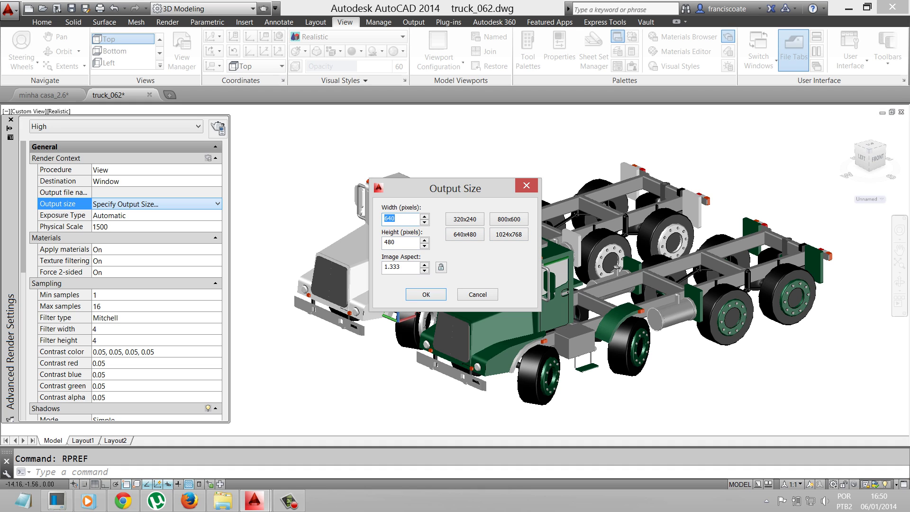
pyautogui.press('Right')
pyautogui.hotkey('shift', 'Left')
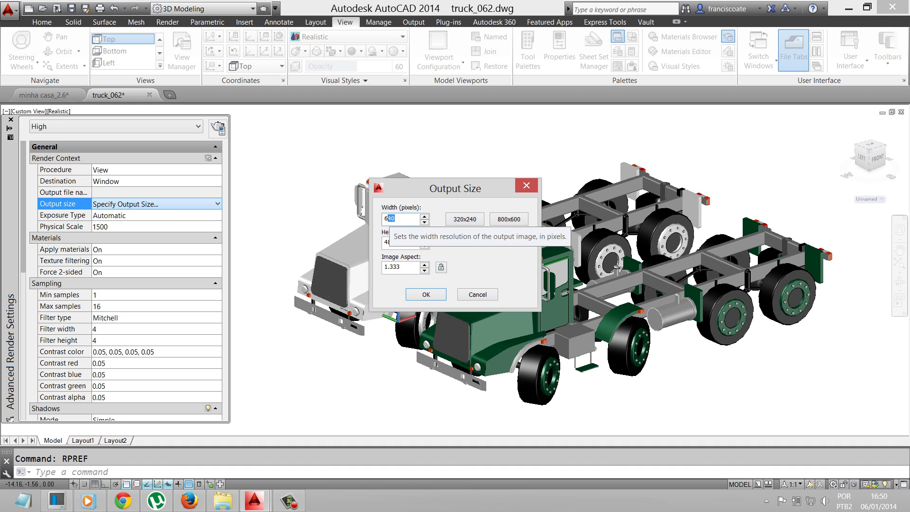
pyautogui.hotkey('shift', 'Home')
pyautogui.write('1')
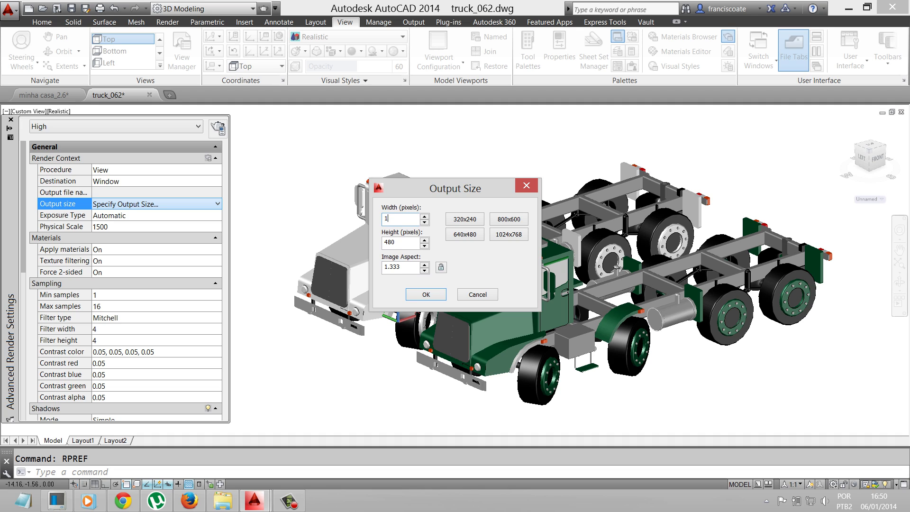
pyautogui.write('024')
pyautogui.press('Tab')
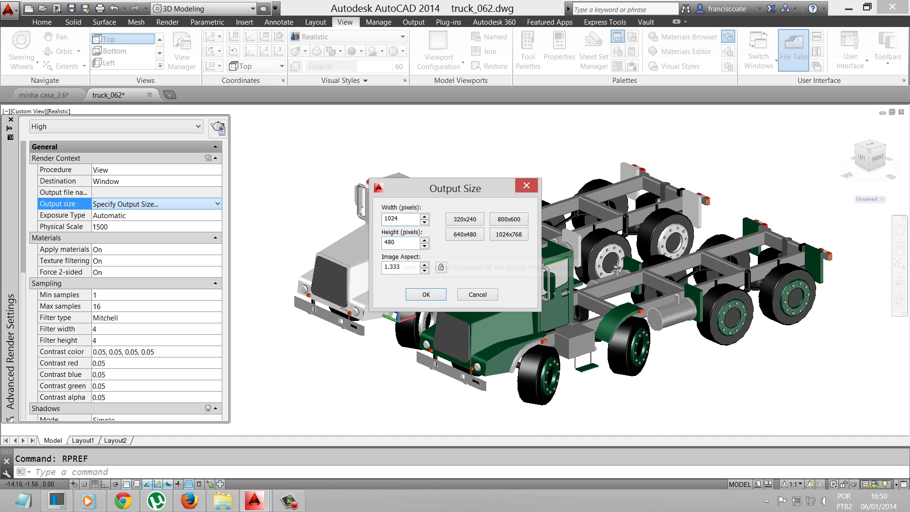
pyautogui.press('BackSpace')
pyautogui.press('BackSpace')
pyautogui.press('BackSpace')
pyautogui.write('1')
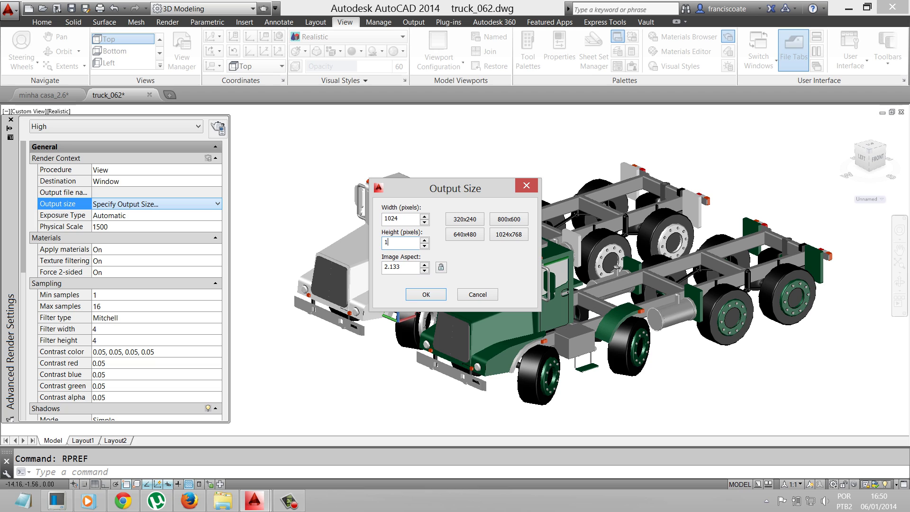
pyautogui.write('080')
pyautogui.press('Return')
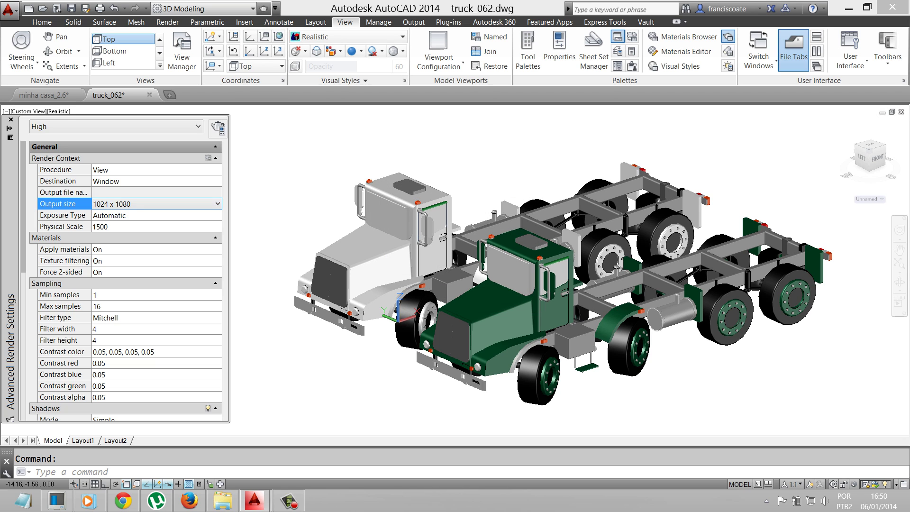
pyautogui.click(218, 203)
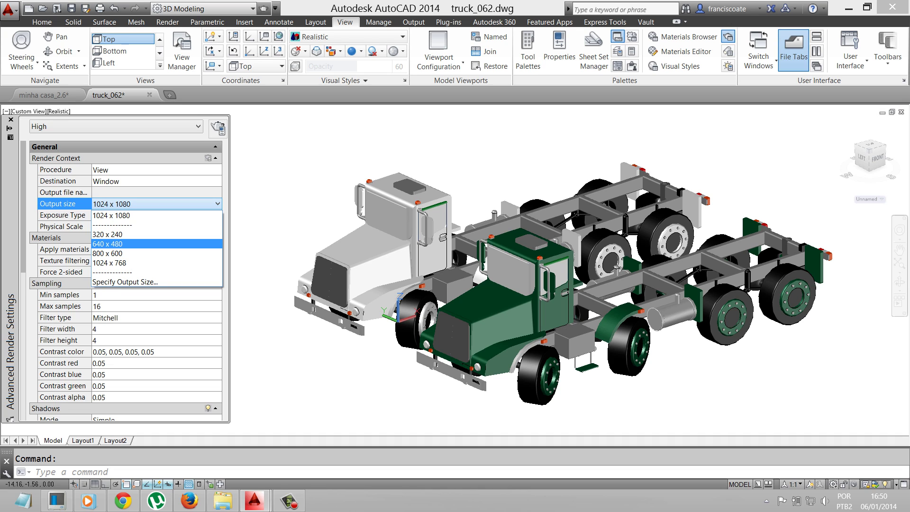
pyautogui.click(108, 243)
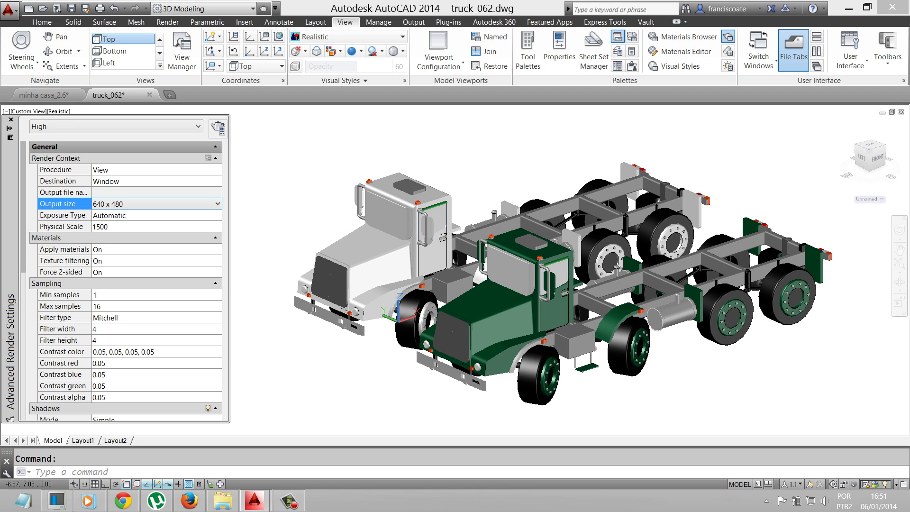
# Step: Browse the render output file picker to SAMSUNG (E:) > AUTODESK > Auto_Cad_3D
pyautogui.press('Up')
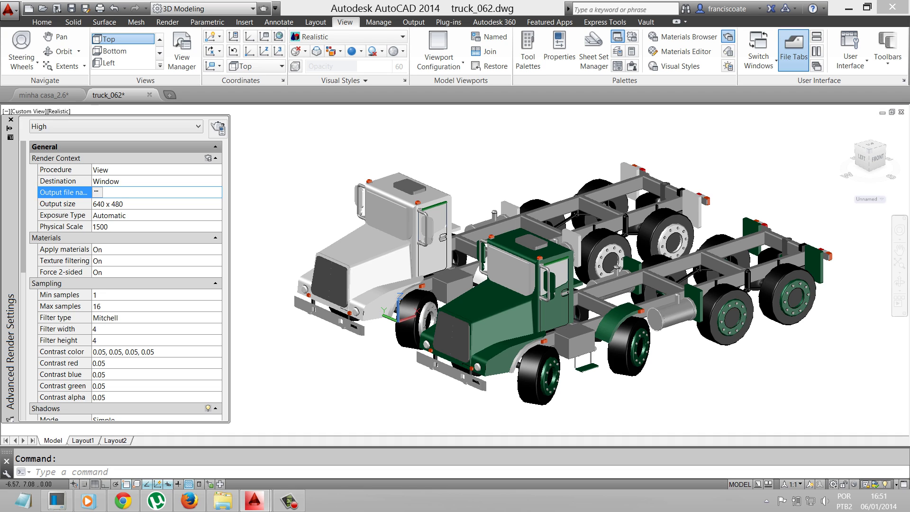
pyautogui.click(97, 191)
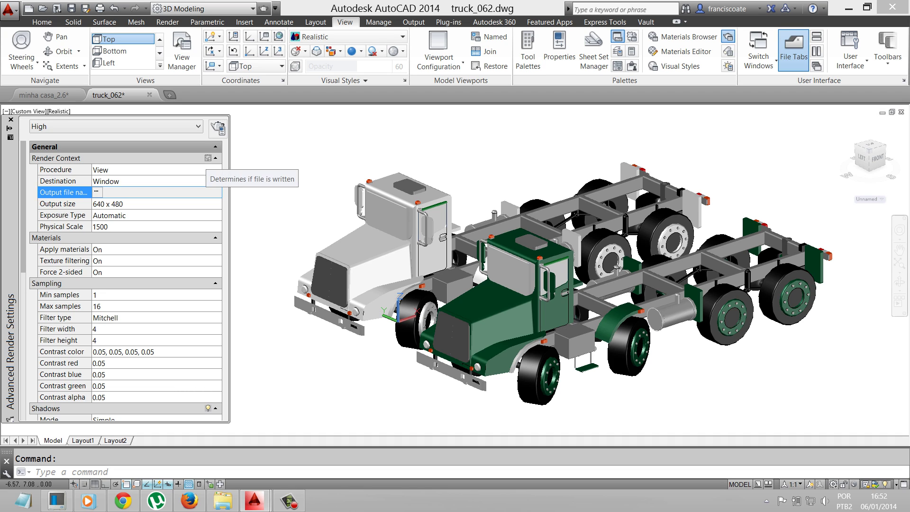
pyautogui.click(96, 192)
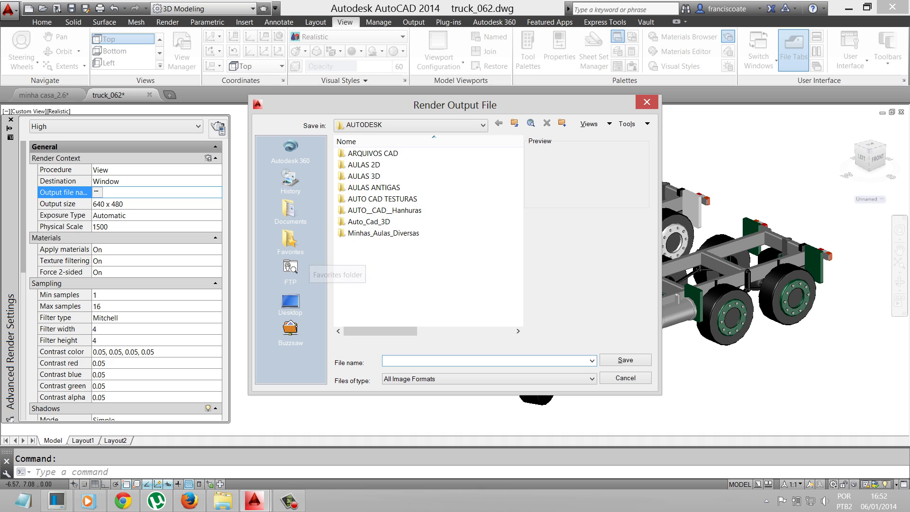
pyautogui.click(290, 303)
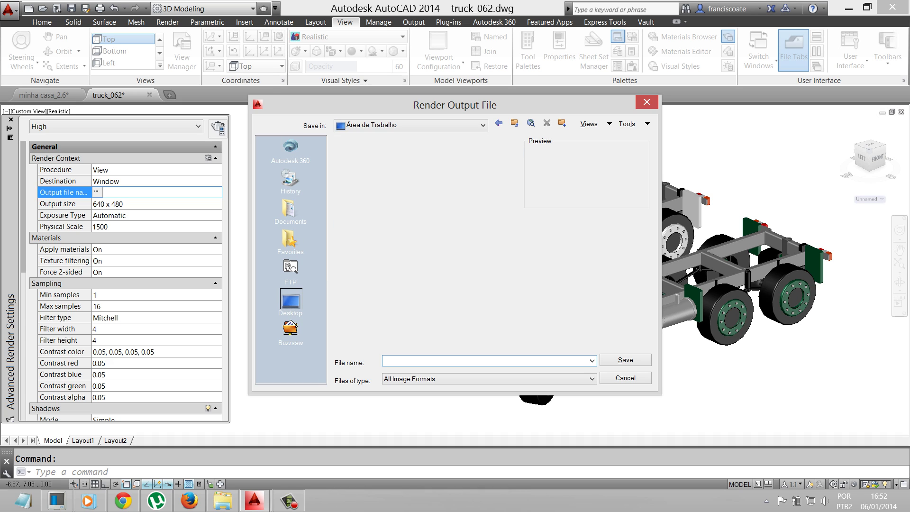
pyautogui.doubleClick(366, 187)
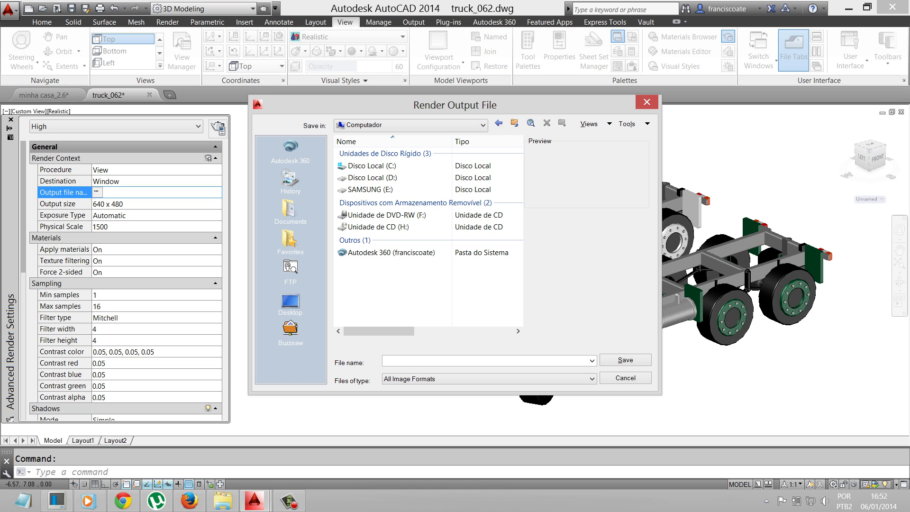
pyautogui.doubleClick(360, 189)
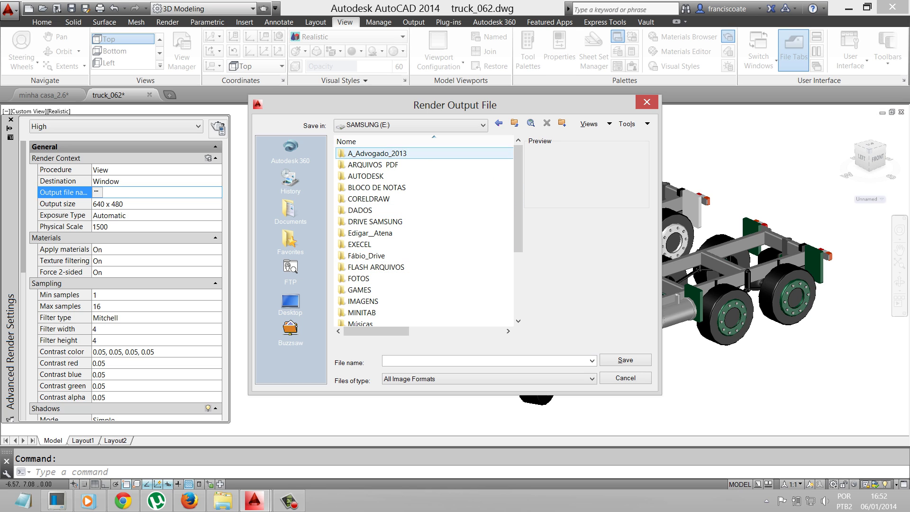
pyautogui.doubleClick(365, 176)
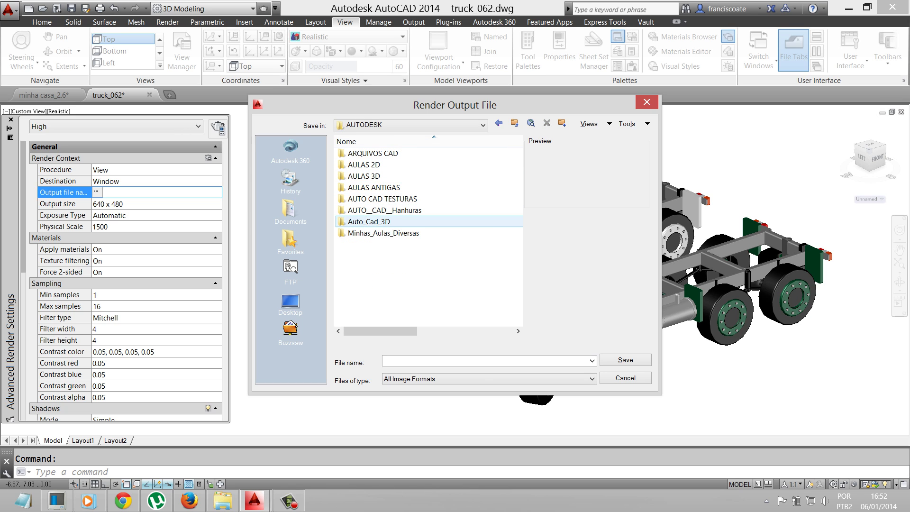
pyautogui.doubleClick(370, 221)
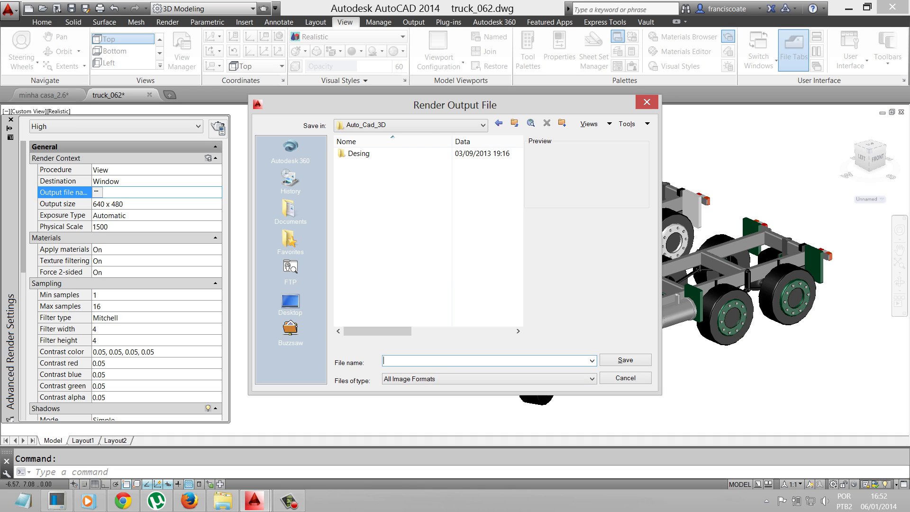
# Step: Save the render output as Truck_01 with the JPEG file type
pyautogui.write('tr')
pyautogui.press('BackSpace')
pyautogui.write('T')
pyautogui.write('ruck_')
pyautogui.write('01')
pyautogui.press('Tab')
pyautogui.hotkey('alt', 'Down')
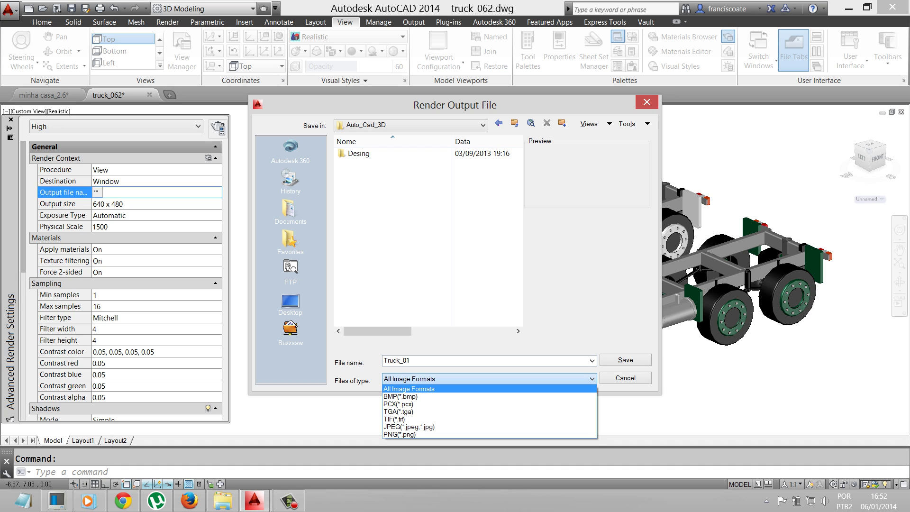
pyautogui.press('Down')
pyautogui.press('Down')
pyautogui.press('Down')
pyautogui.press('Return')
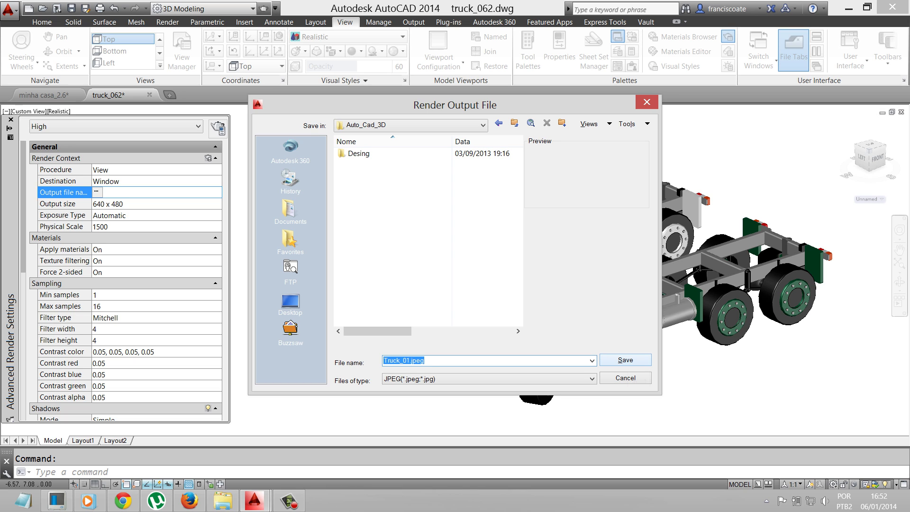
pyautogui.press('Return')
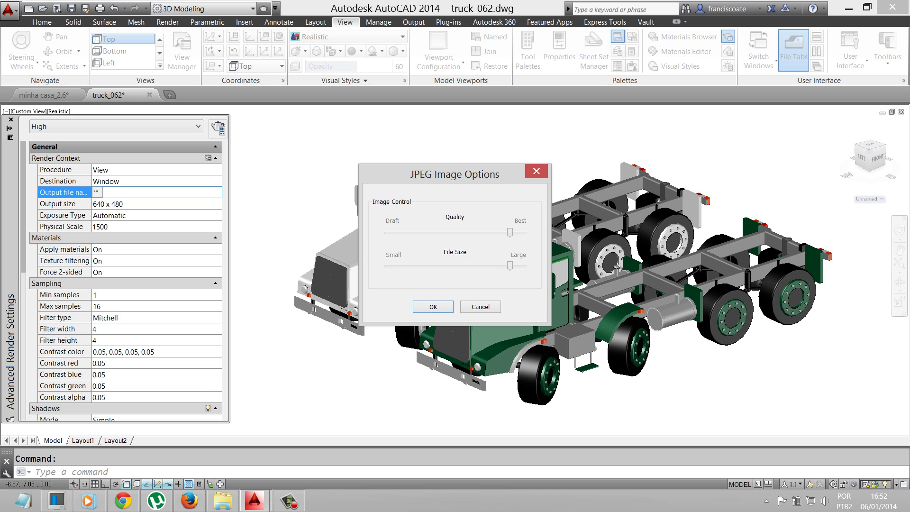
# Step: Accept the default JPEG quality options and collapse the Render Context category
pyautogui.click(432, 306)
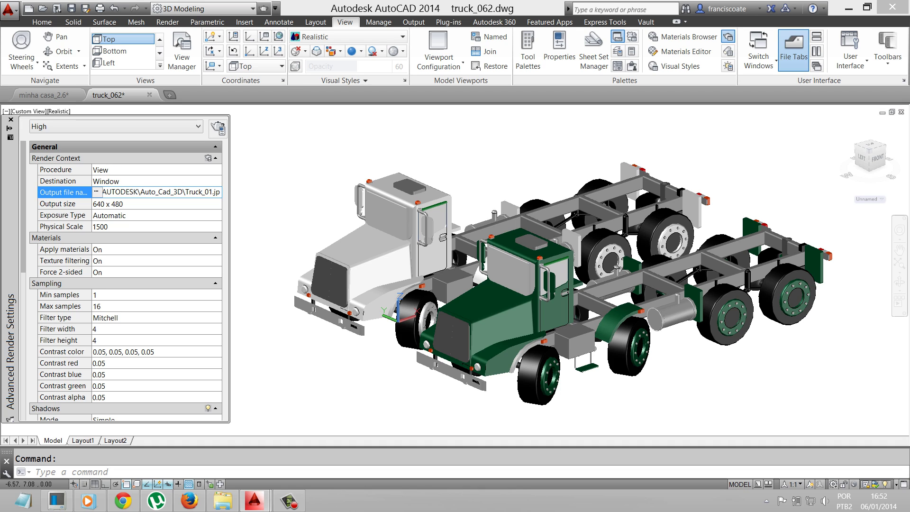
pyautogui.click(215, 158)
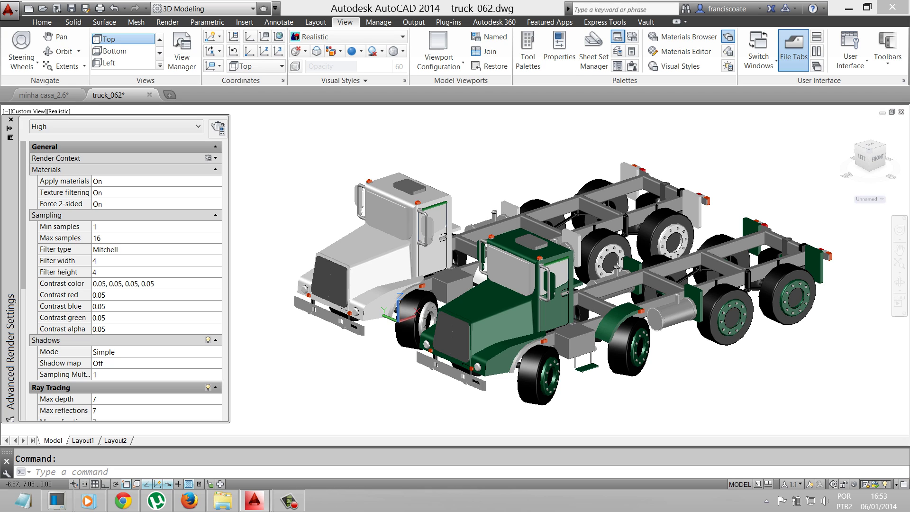
# Step: Check the Force 2-sided setting and collapse the Materials category
pyautogui.click(143, 203)
pyautogui.click(217, 204)
pyautogui.click(142, 215)
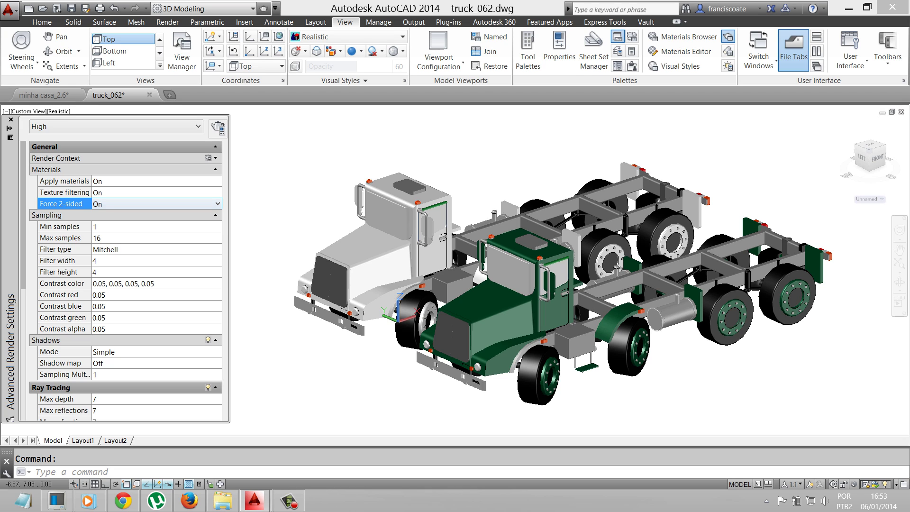
pyautogui.click(216, 169)
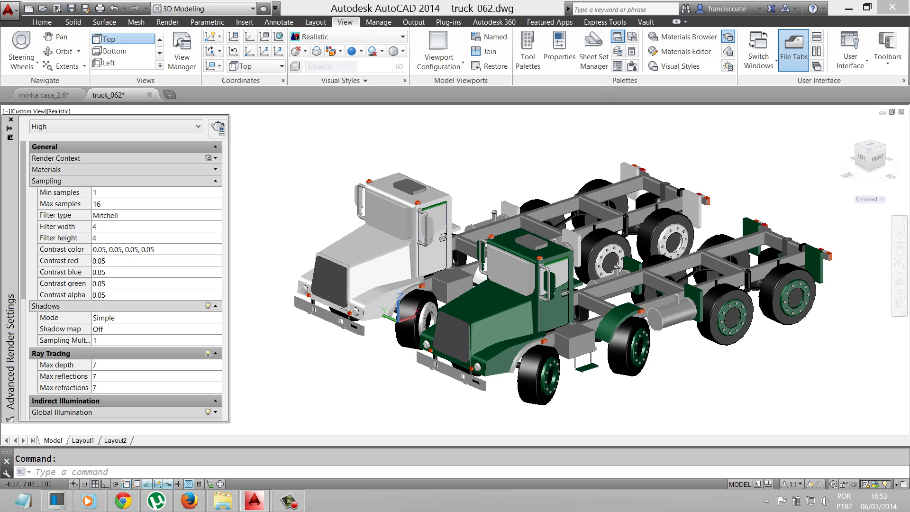
# Step: Keep Min samples at 1 and set Max samples to 64
pyautogui.click(156, 192)
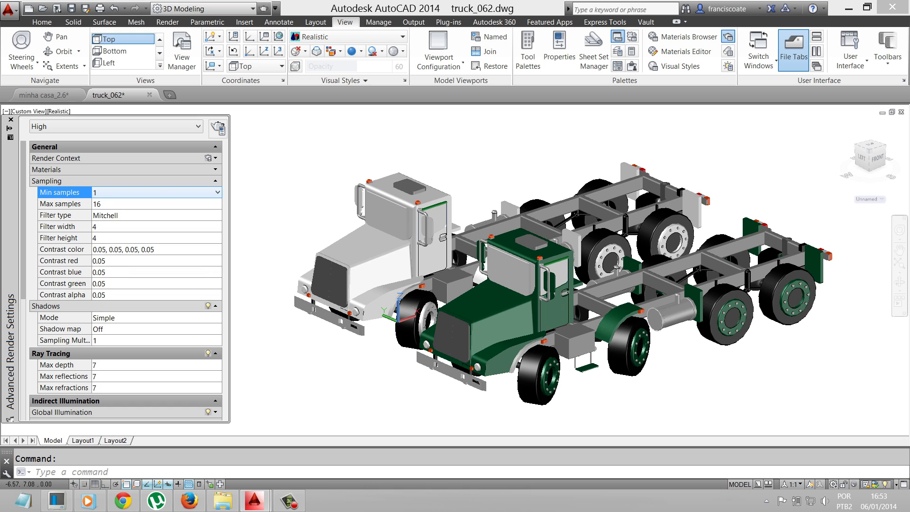
pyautogui.click(217, 192)
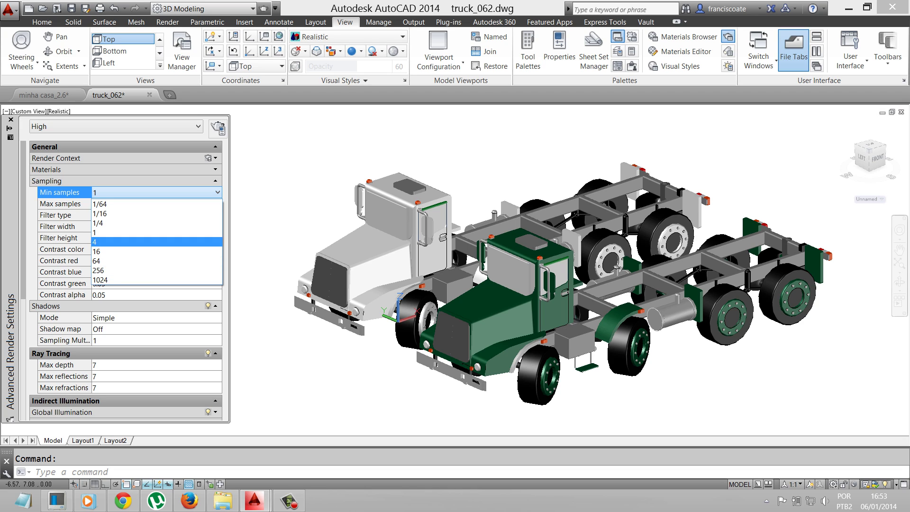
pyautogui.click(142, 232)
pyautogui.click(142, 203)
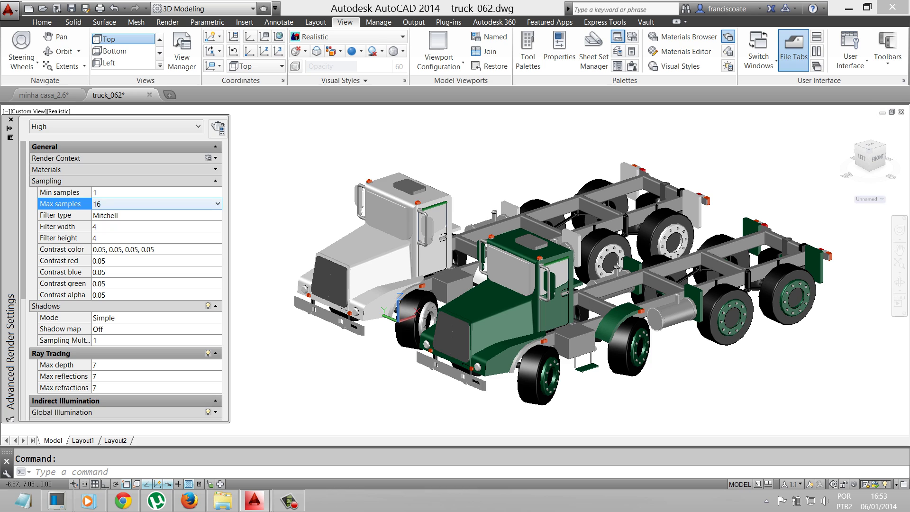
pyautogui.click(217, 203)
pyautogui.click(142, 271)
# Step: Set the filter type to Gauss with width and height 4, then collapse Sampling
pyautogui.press('Down')
pyautogui.hotkey('alt', 'Down')
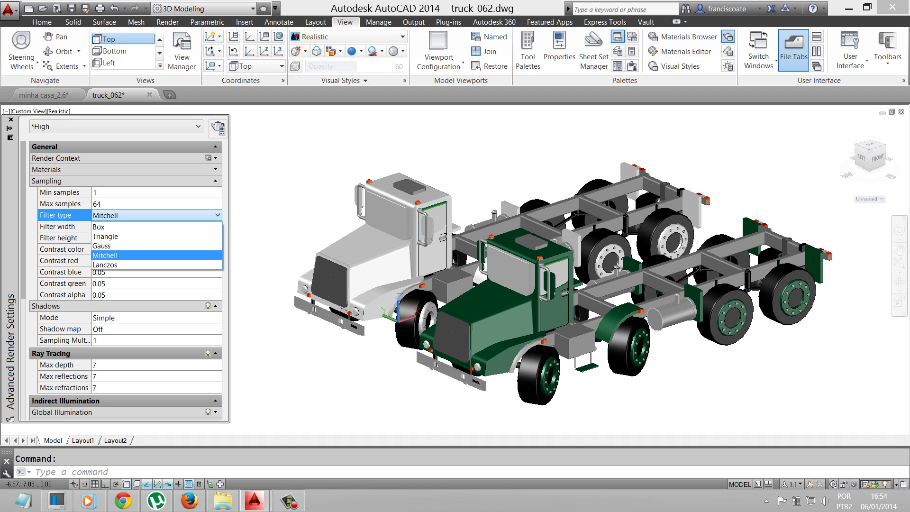
pyautogui.press('Up')
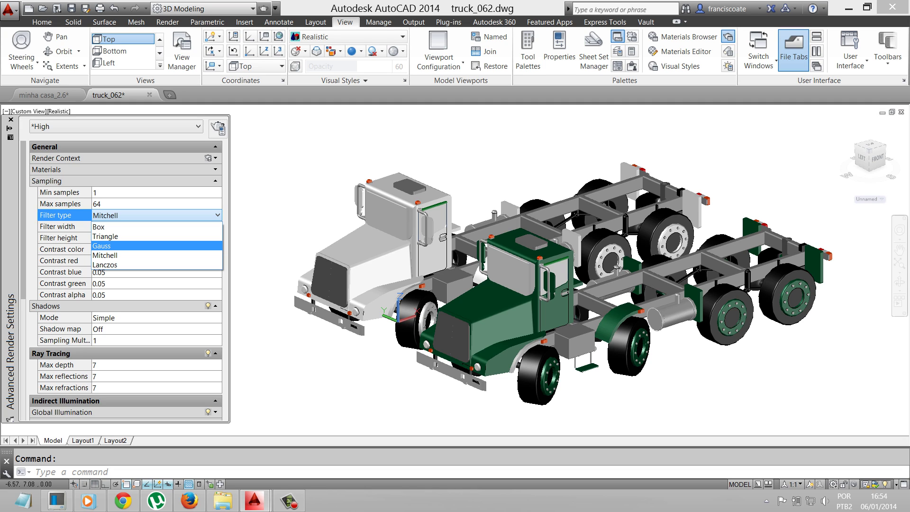
pyautogui.press('Up')
pyautogui.press('Up')
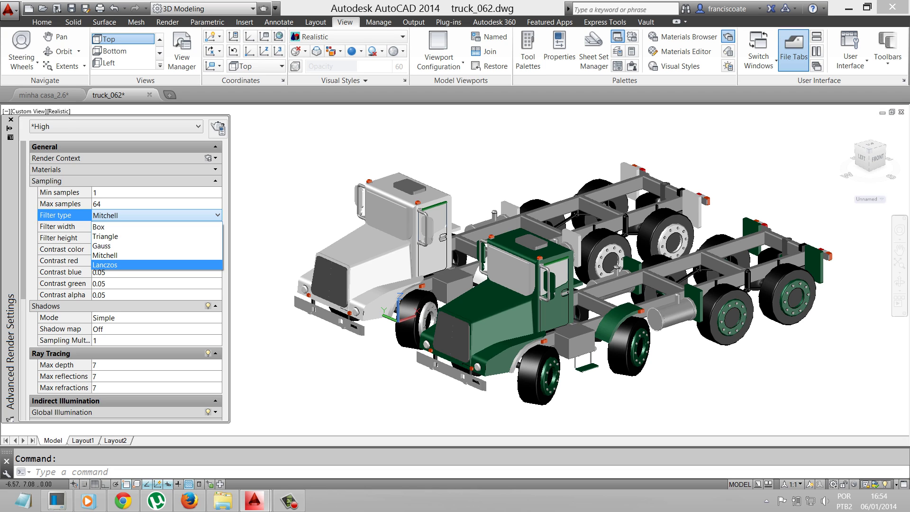
pyautogui.press('Up')
pyautogui.press('Up')
pyautogui.press('Return')
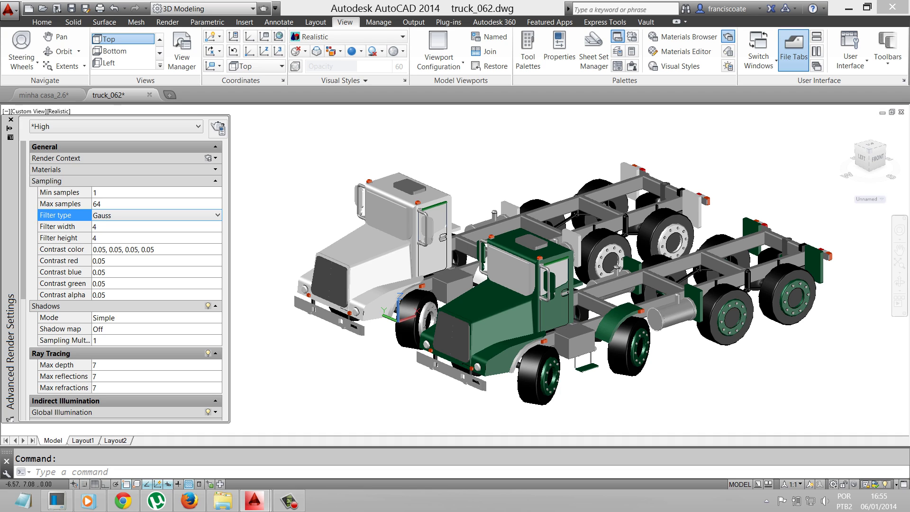
pyautogui.press('Tab')
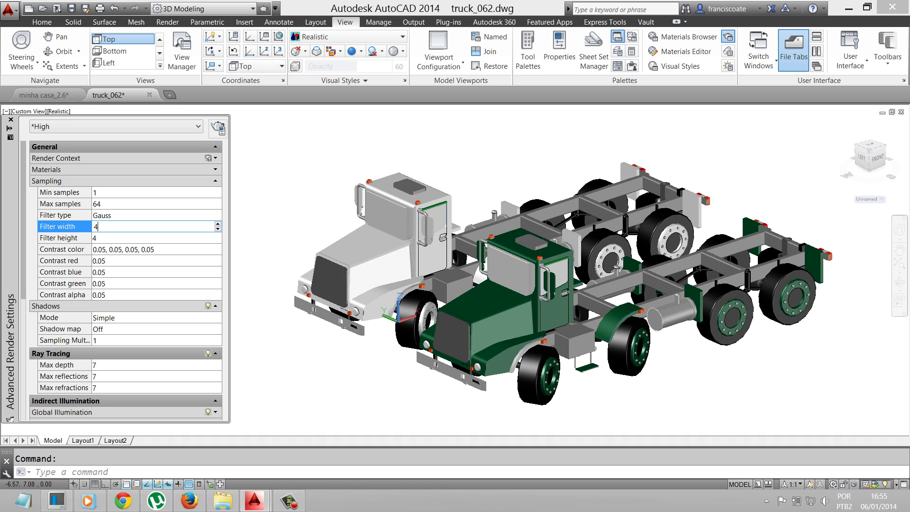
pyautogui.click(215, 181)
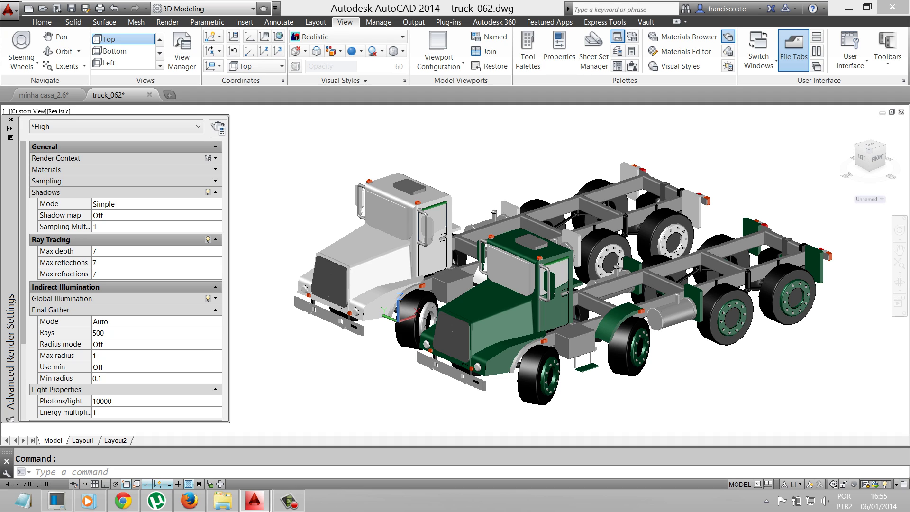
# Step: Set the shadow mode to Segment
pyautogui.click(109, 203)
pyautogui.click(217, 204)
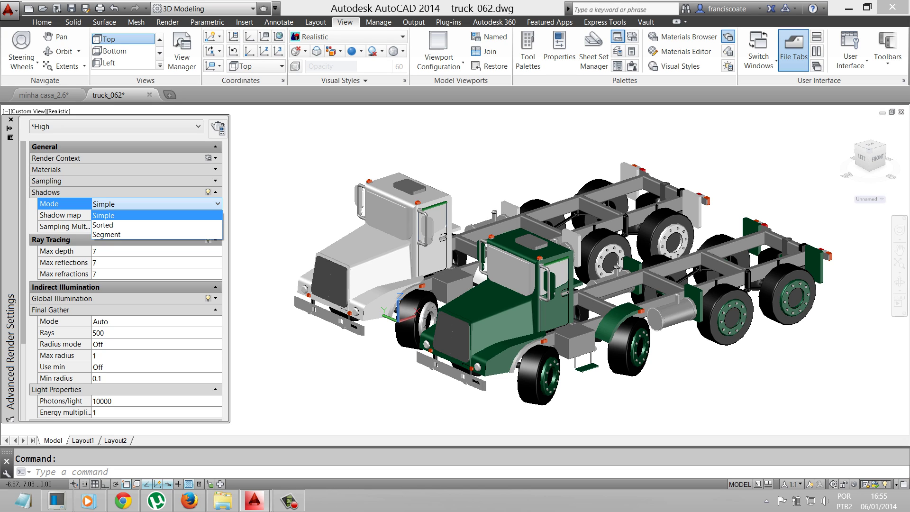
pyautogui.press('Down')
pyautogui.press('Down')
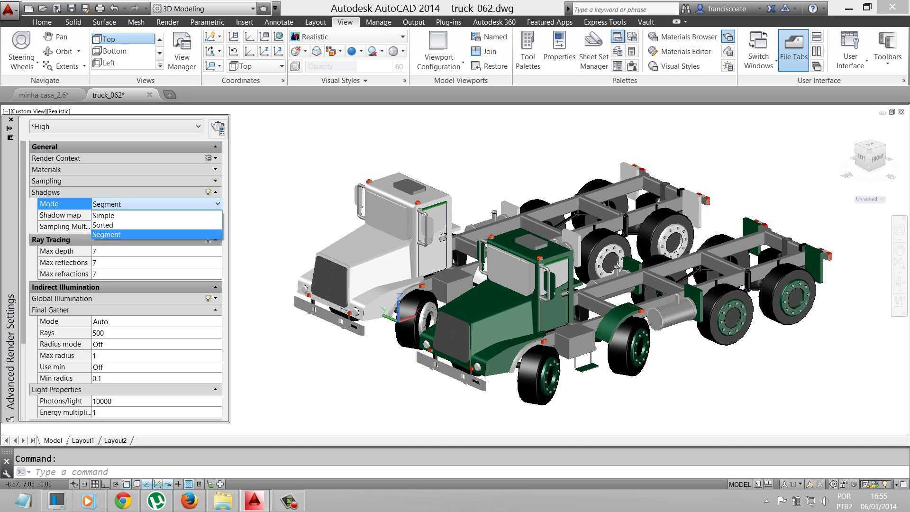
pyautogui.press('Return')
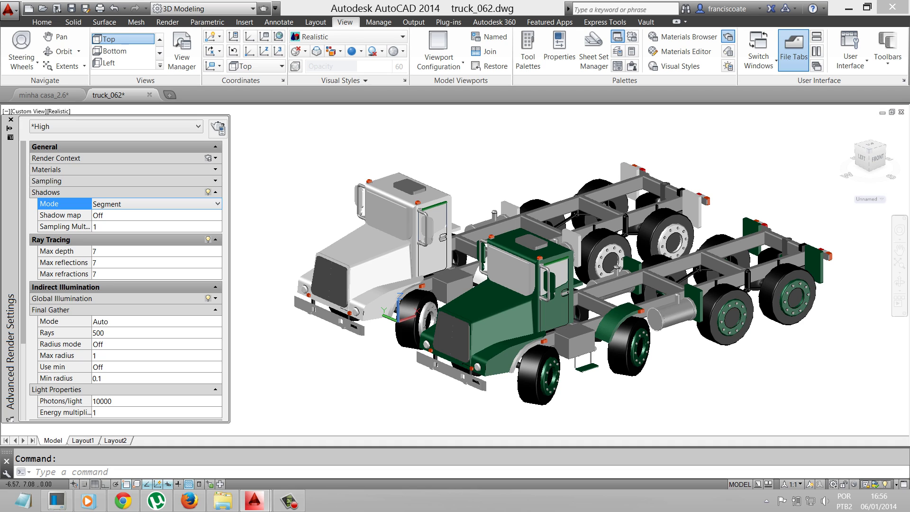
# Step: Turn Shadow map on and set the shadow Sampling Multiplier to 2
pyautogui.click(62, 215)
pyautogui.click(217, 215)
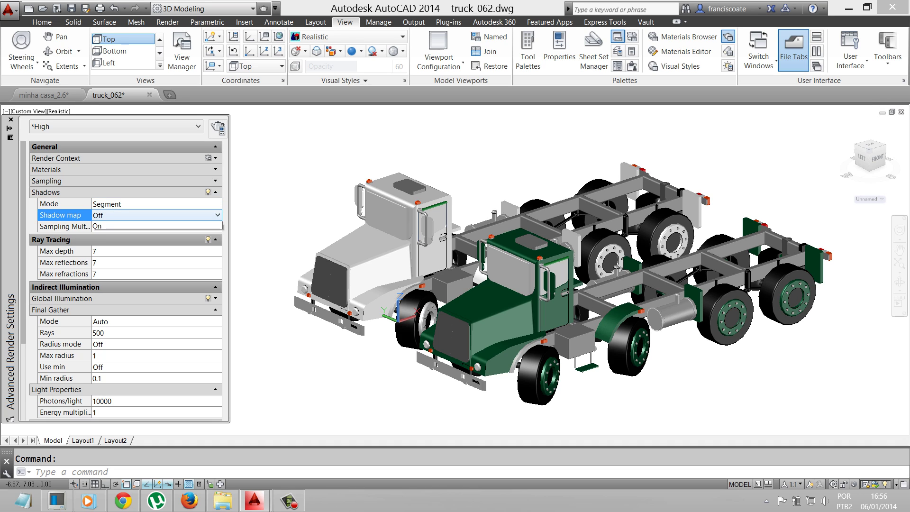
pyautogui.click(109, 236)
pyautogui.press('Down')
pyautogui.hotkey('alt', 'Down')
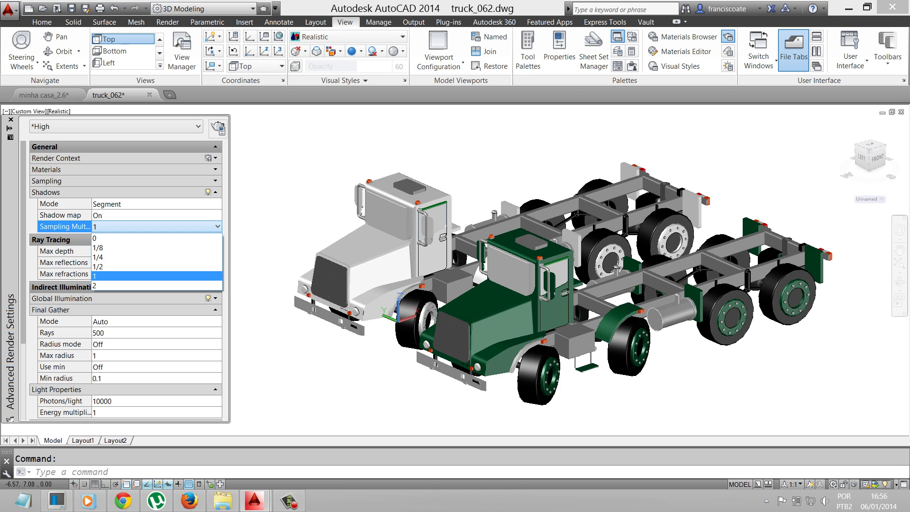
pyautogui.press('Down')
pyautogui.press('Return')
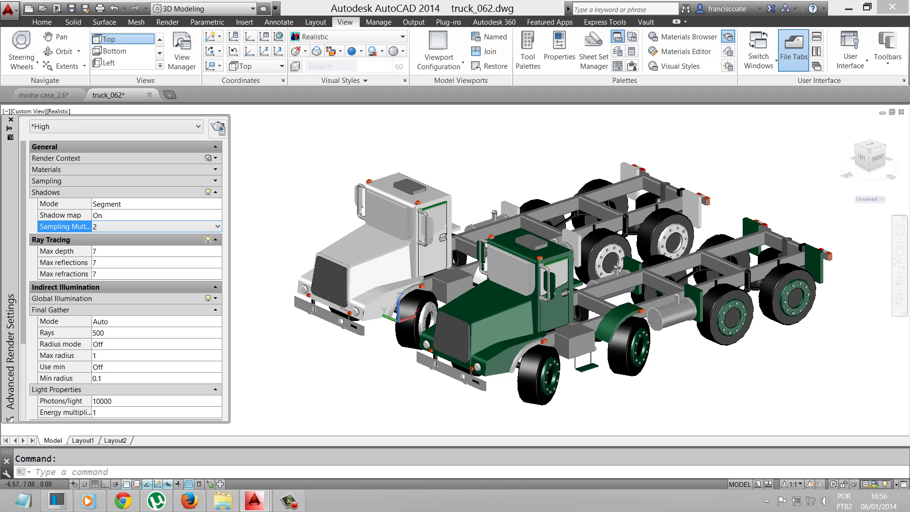
# Step: Enter ray tracing depth 9, reflections 12, refractions 20; collapse Shadows and Ray Tracing
pyautogui.press('Tab')
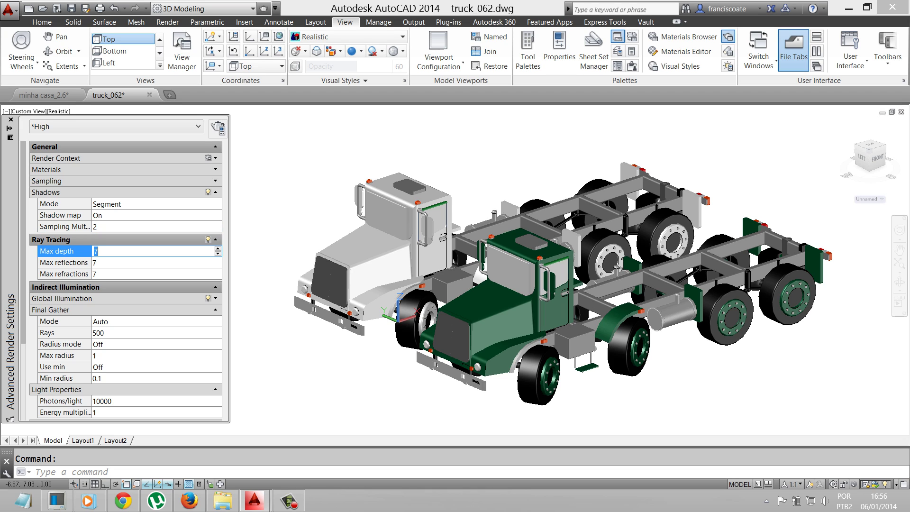
pyautogui.write('9')
pyautogui.press('Tab')
pyautogui.write('12')
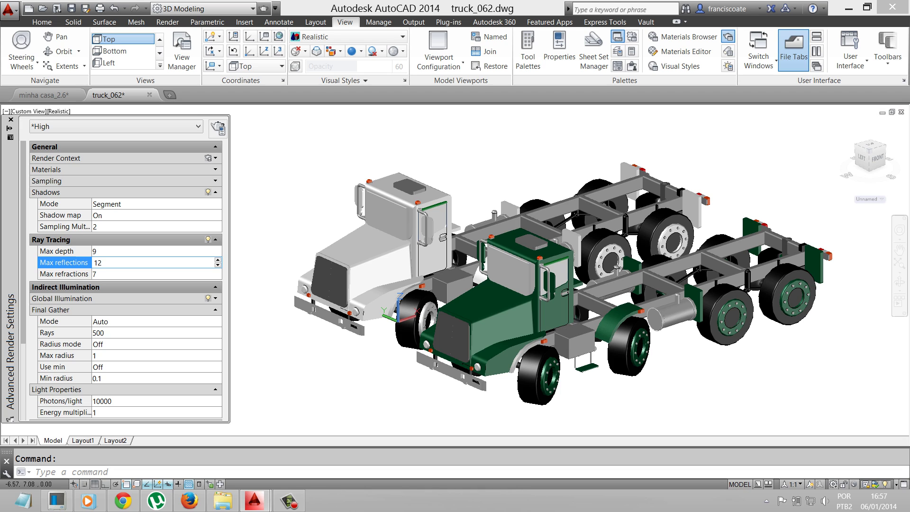
pyautogui.press('Tab')
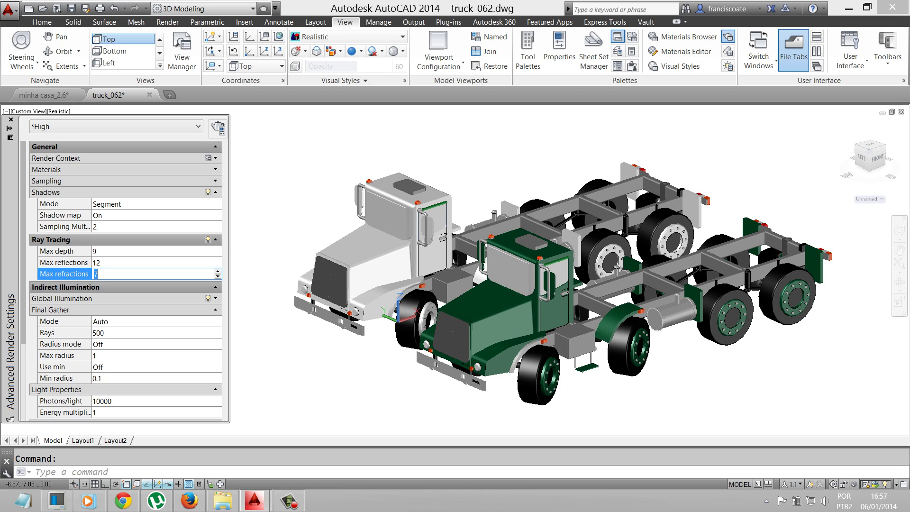
pyautogui.write('20')
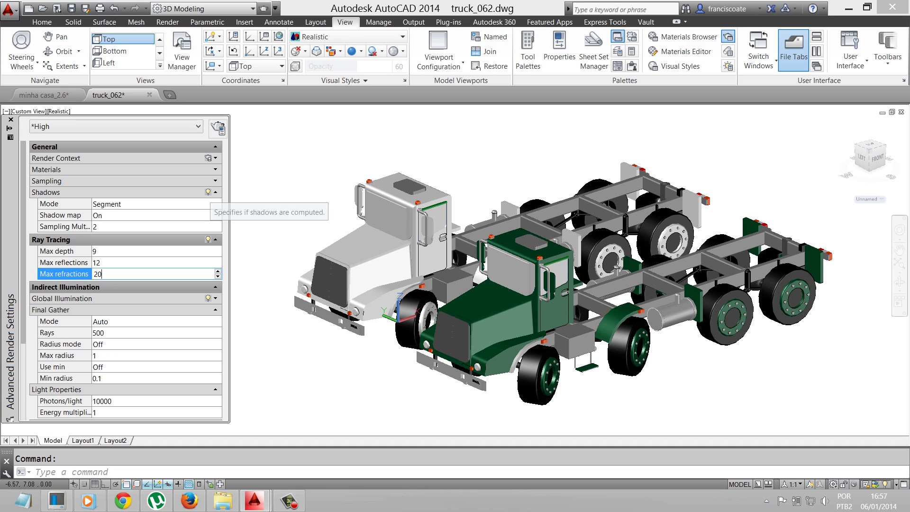
pyautogui.click(208, 191)
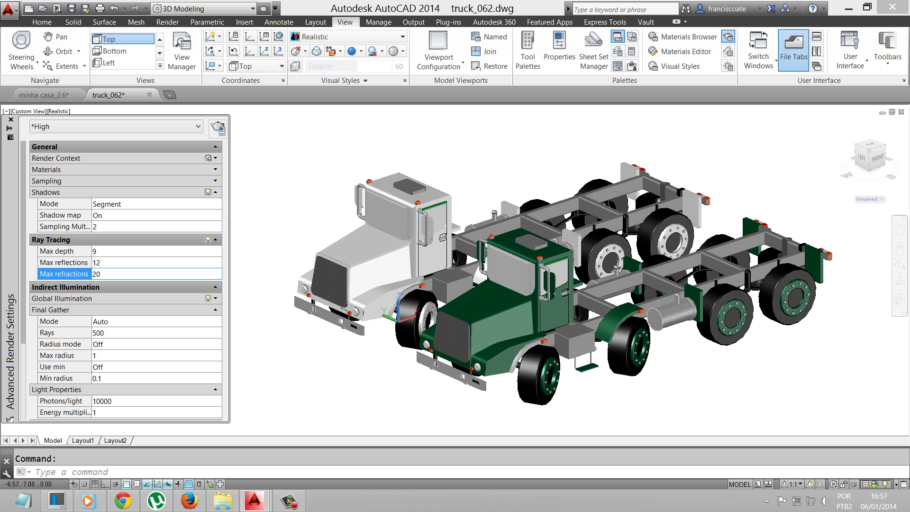
pyautogui.click(215, 192)
pyautogui.click(215, 205)
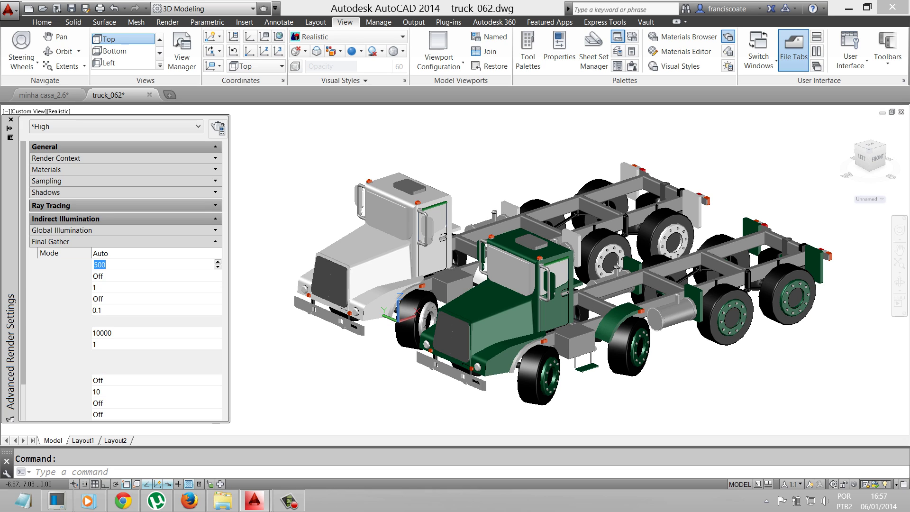
# Step: Set Final Gather to 700 rays, radius mode On, max radius 12 and Use min On
pyautogui.click(142, 264)
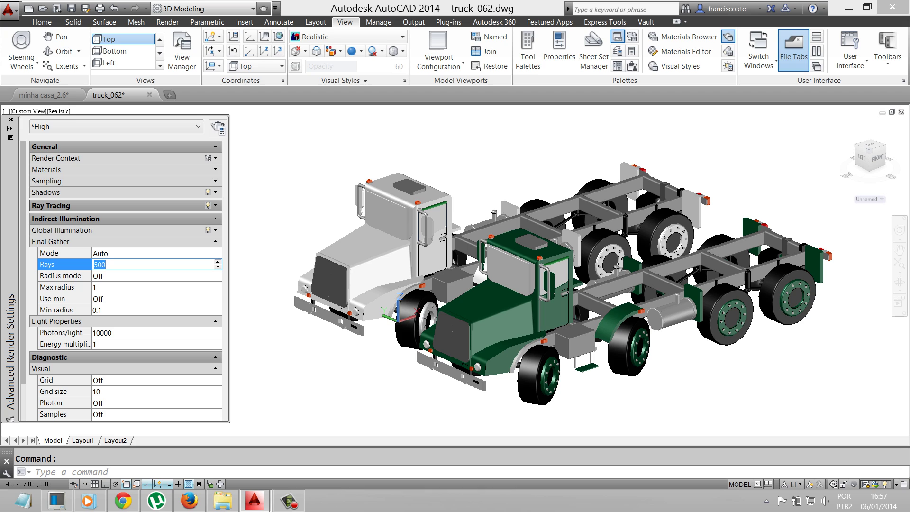
pyautogui.write('700')
pyautogui.click(142, 275)
pyautogui.click(218, 275)
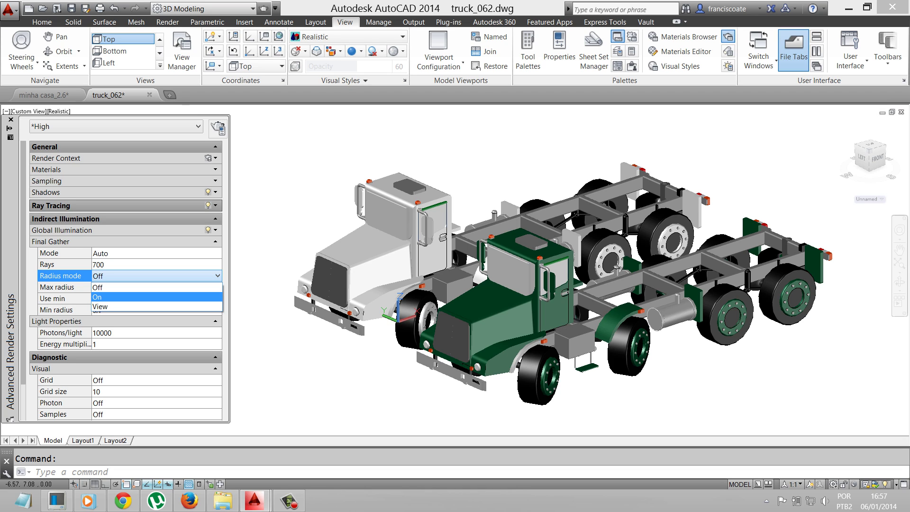
pyautogui.press('Up')
pyautogui.press('Return')
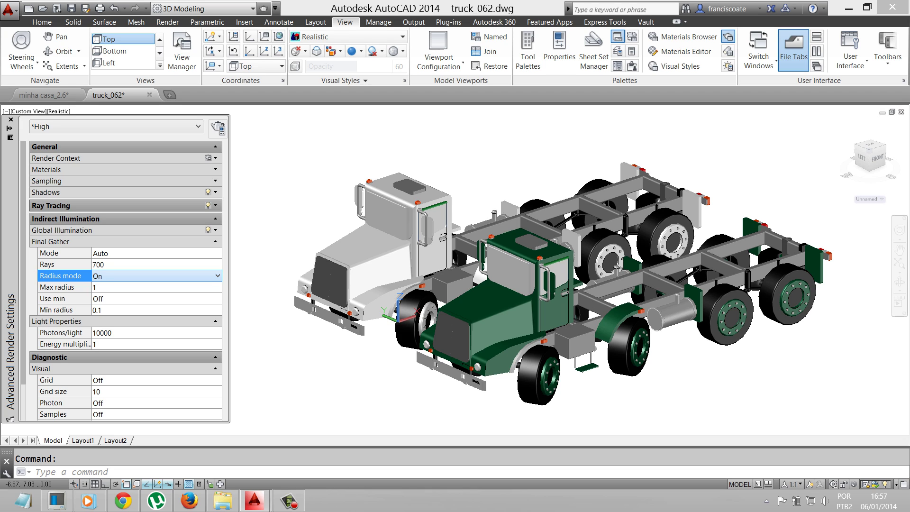
pyautogui.press('Down')
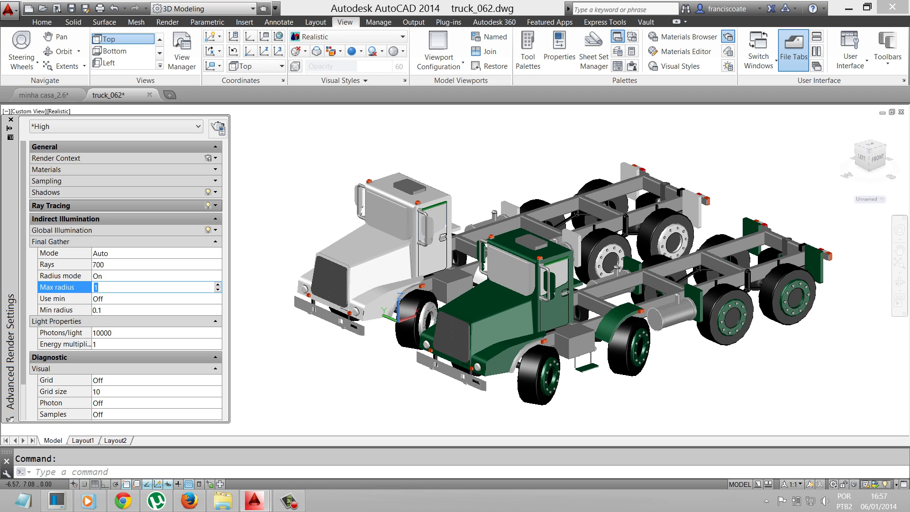
pyautogui.write('12')
pyautogui.press('Down')
pyautogui.hotkey('alt', 'Down')
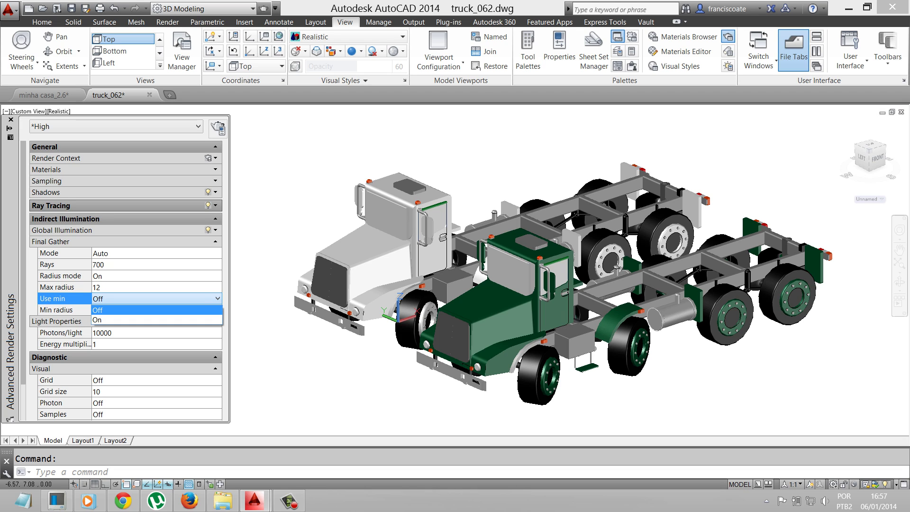
pyautogui.press('Down')
pyautogui.press('Return')
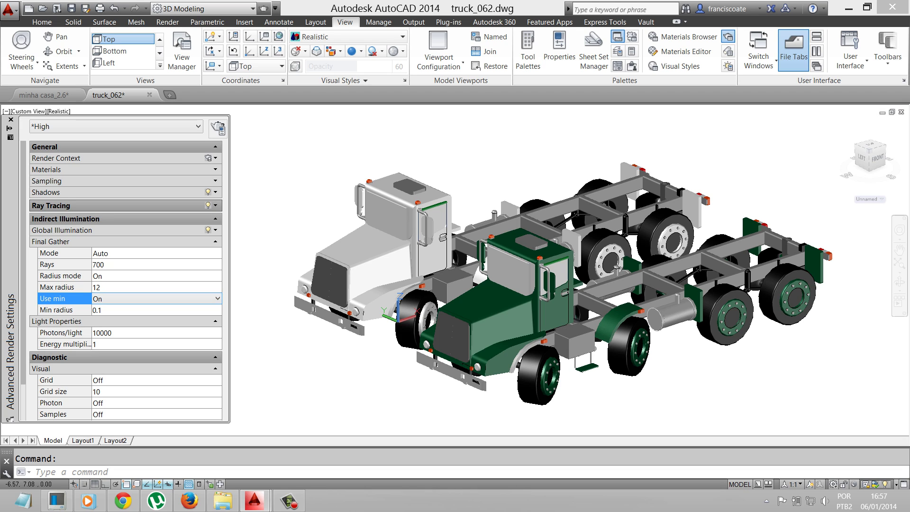
pyautogui.press('Down')
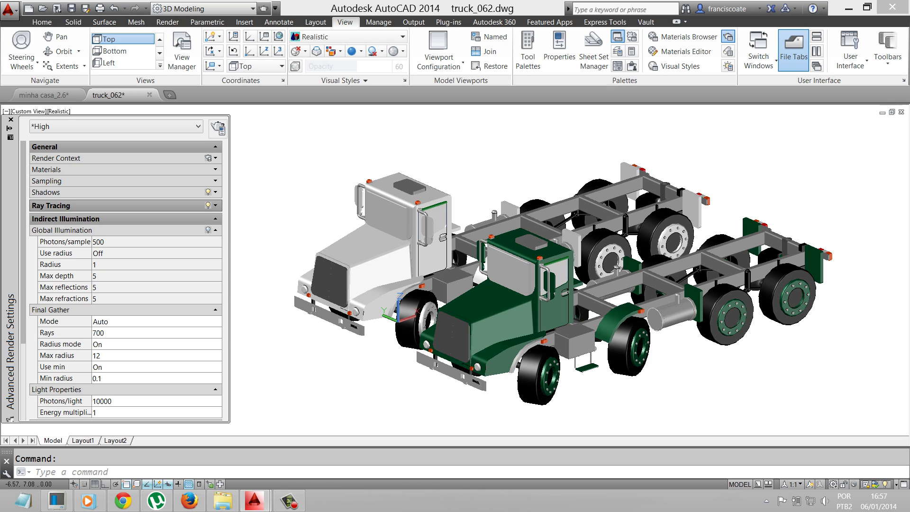
# Step: Turn on Global Illumination and collapse the Global Illumination and Final Gather groups
pyautogui.click(207, 230)
pyautogui.click(215, 230)
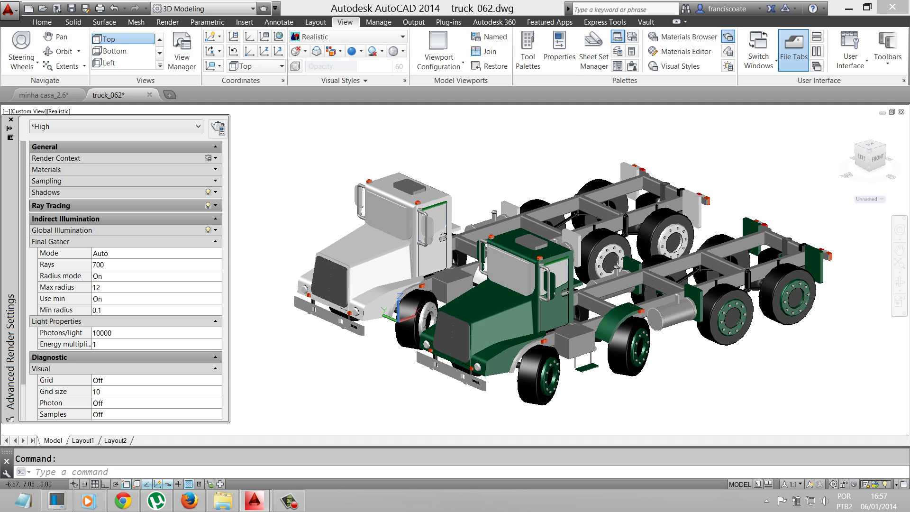
pyautogui.click(215, 241)
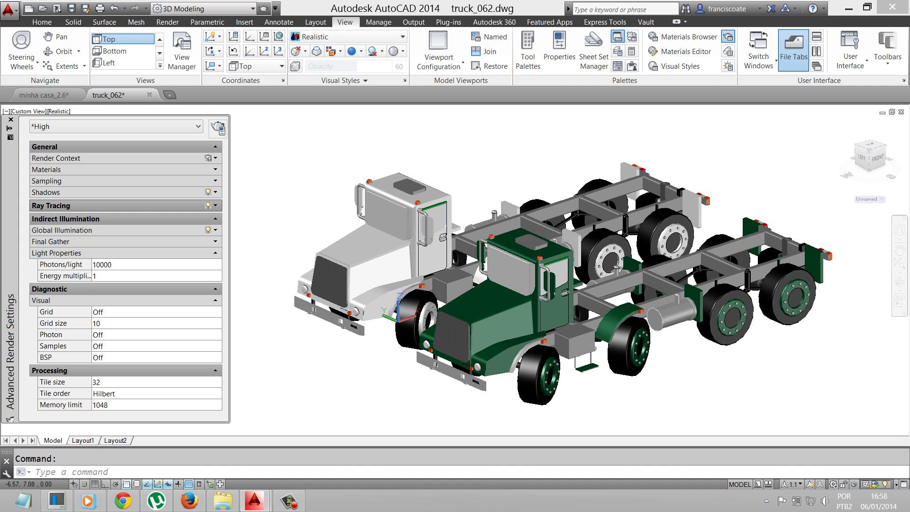
# Step: Set Photons/light to 120000 and Energy multiplier to 2 under Light Properties
pyautogui.click(109, 264)
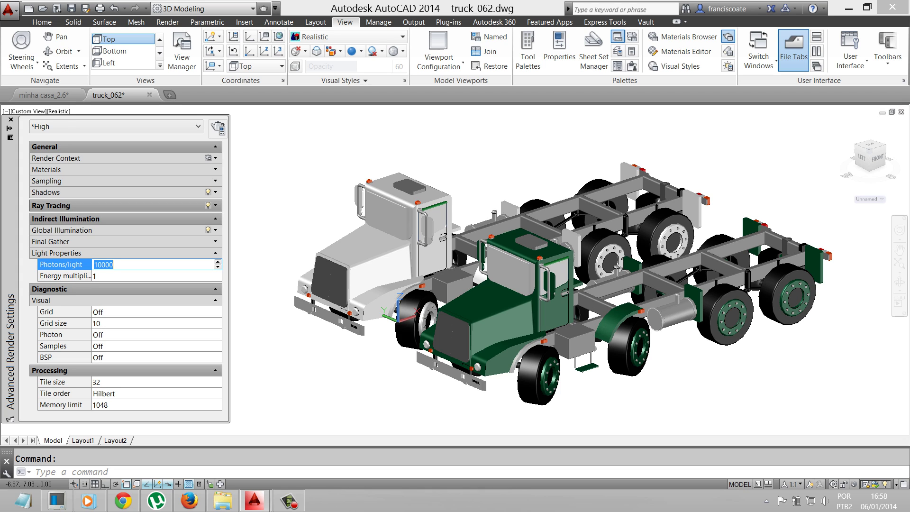
pyautogui.write('1200')
pyautogui.write('00')
pyautogui.press('Tab')
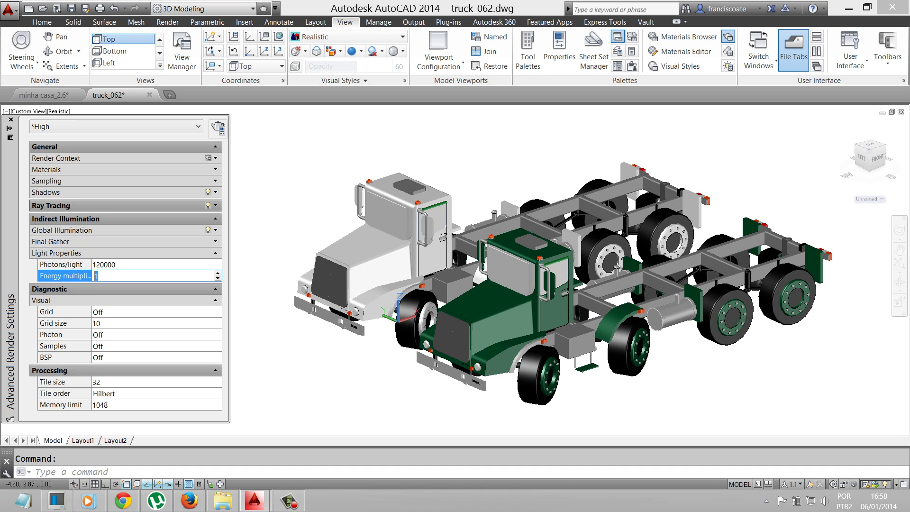
pyautogui.write('2')
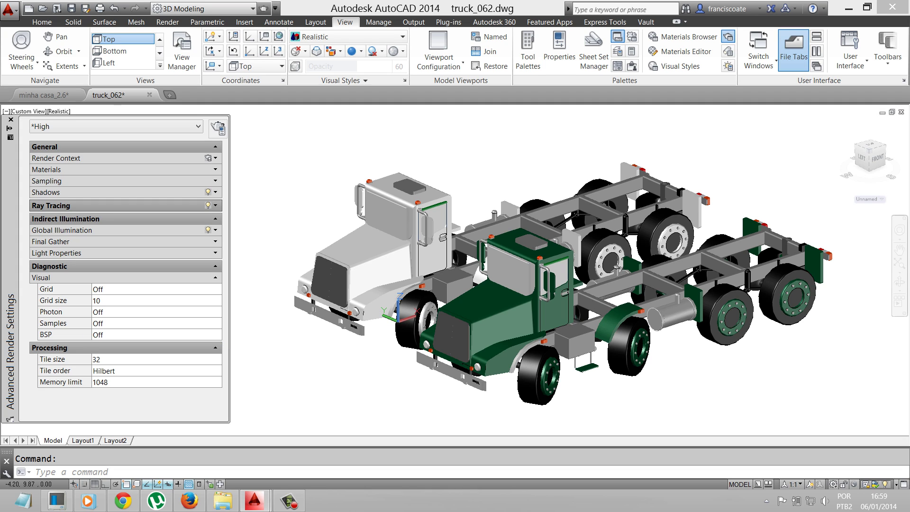
# Step: Set Visual diagnostics to Photon Off, Samples Off and BSP Depth, then collapse Visual
pyautogui.click(98, 312)
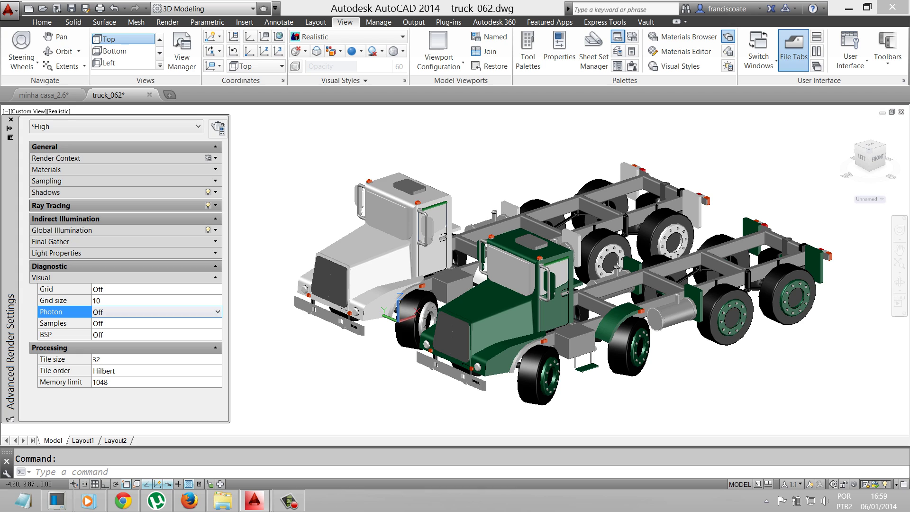
pyautogui.click(217, 311)
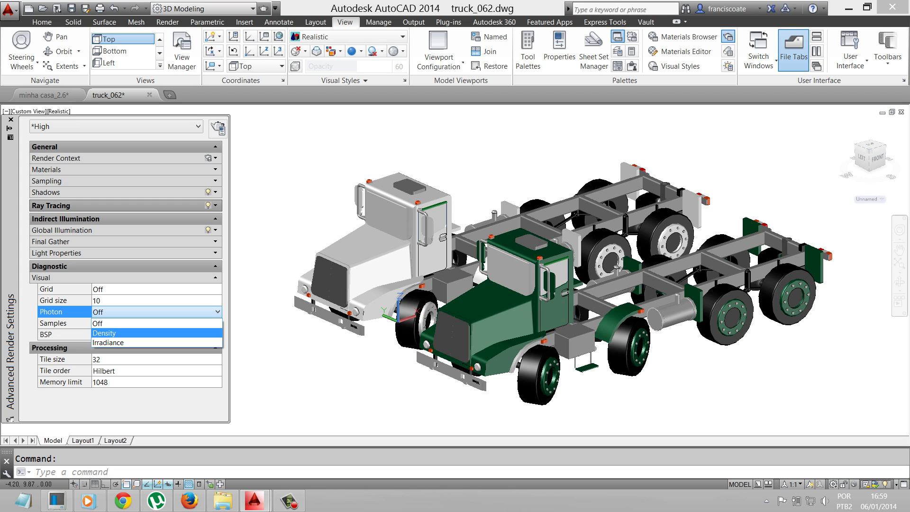
pyautogui.press('Return')
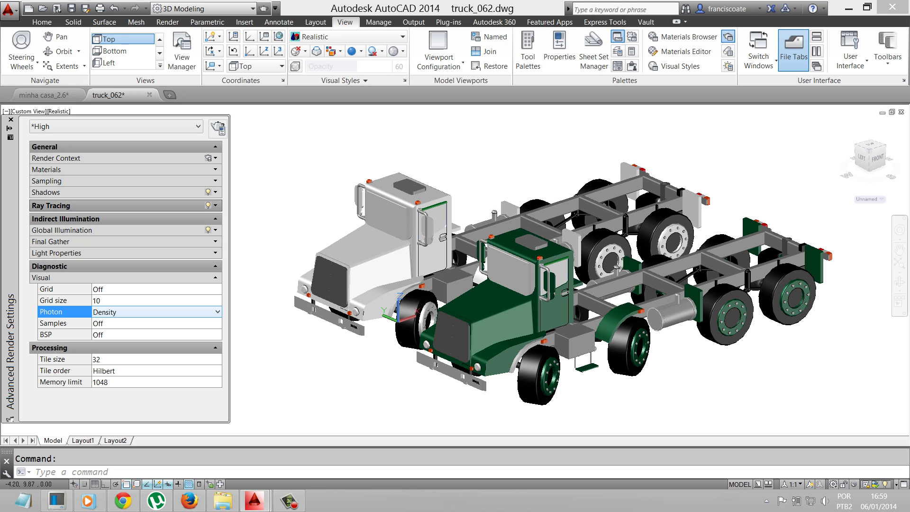
pyautogui.press('Down')
pyautogui.hotkey('alt', 'Down')
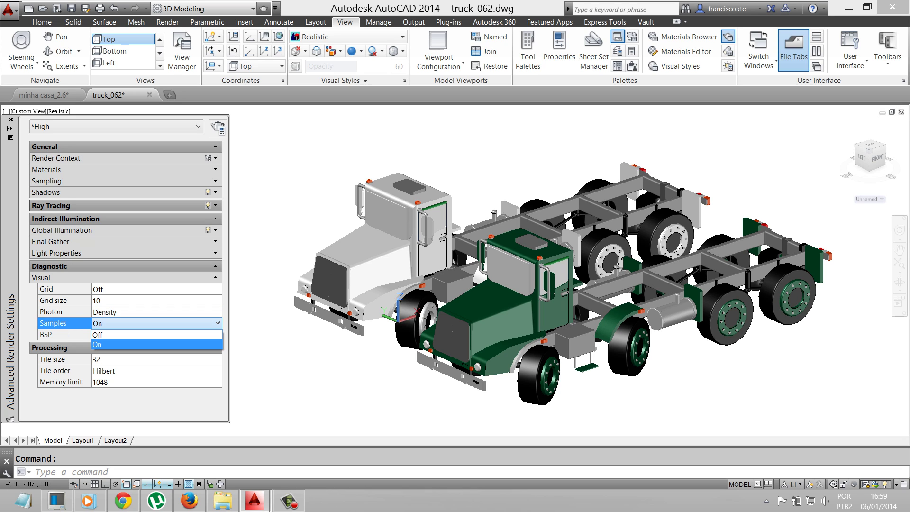
pyautogui.press('Return')
pyautogui.press('Down')
pyautogui.hotkey('alt', 'Down')
pyautogui.press('Down')
pyautogui.press('Down')
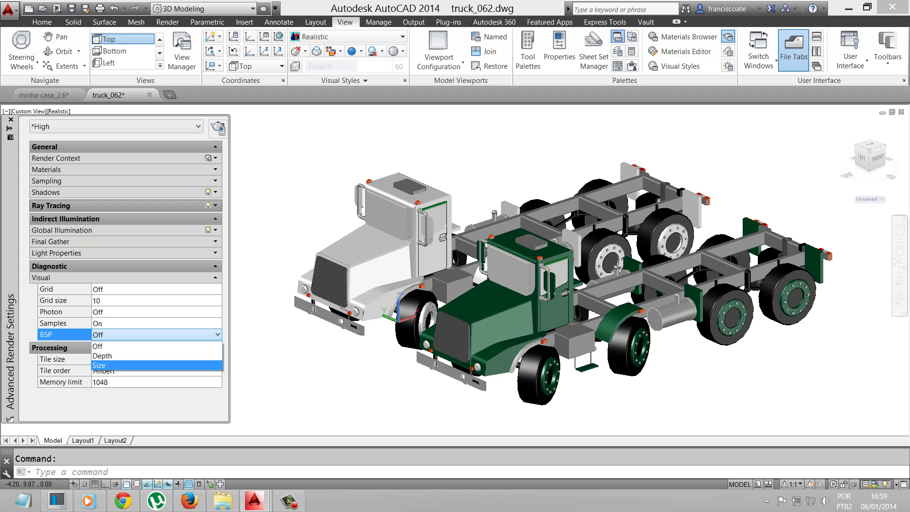
pyautogui.press('Up')
pyautogui.press('Return')
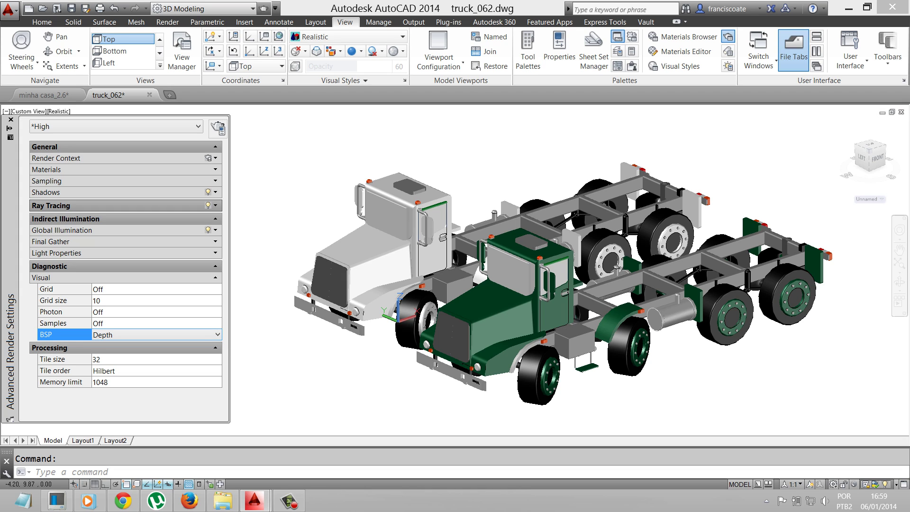
pyautogui.press('Left')
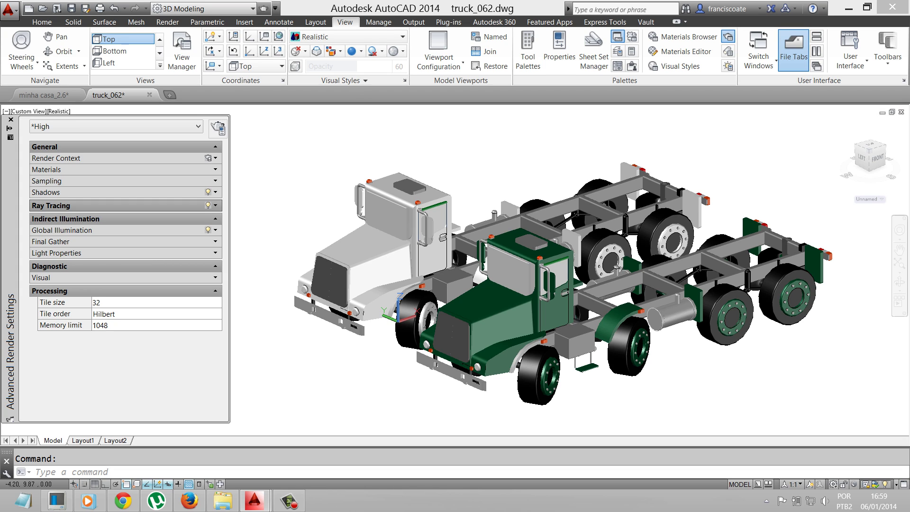
# Step: Keep Hilbert tile order in Processing and render the trucks with the High preset
pyautogui.press('Down')
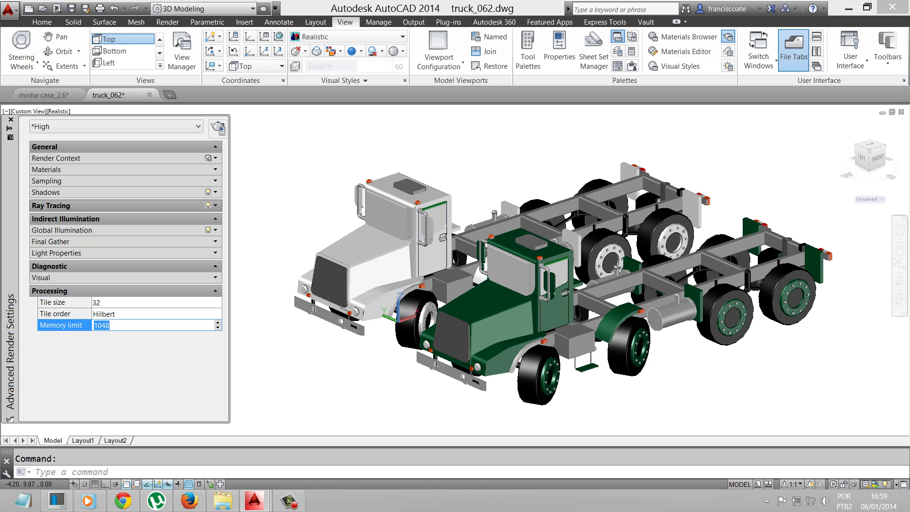
pyautogui.press('Up')
pyautogui.hotkey('alt', 'Down')
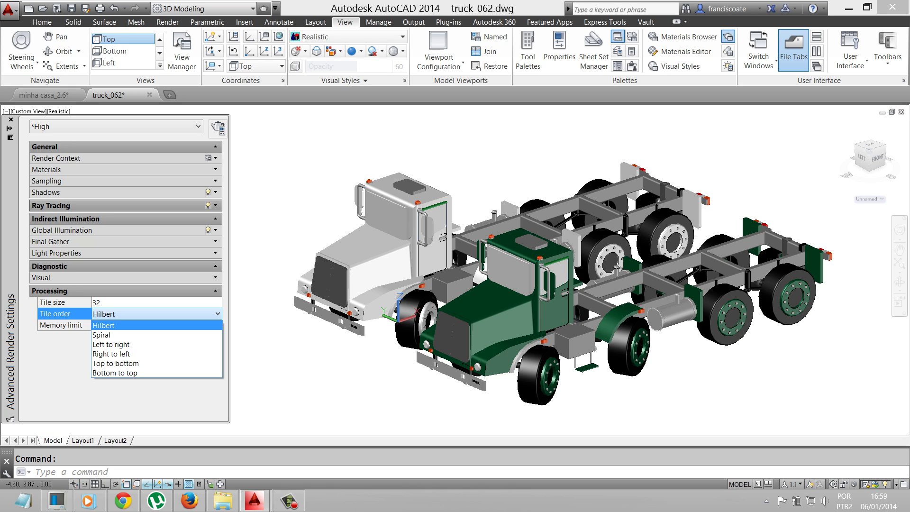
pyautogui.press('Escape')
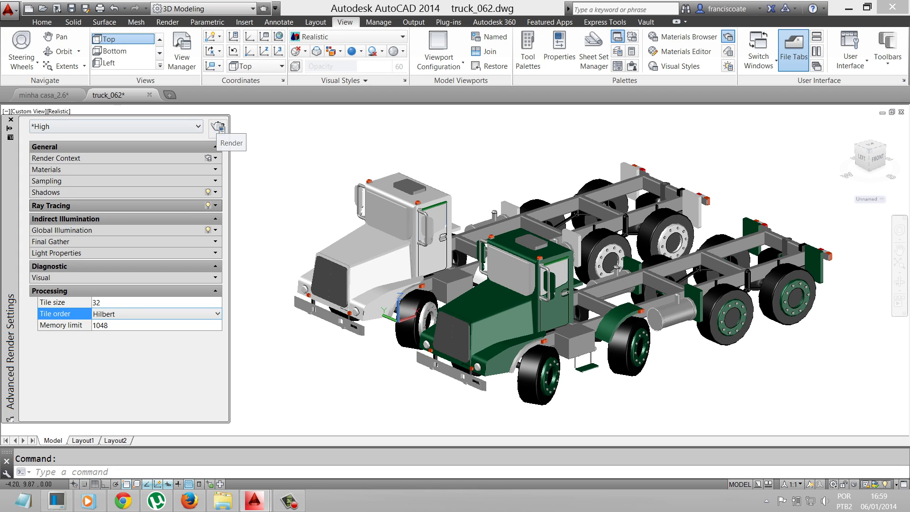
pyautogui.click(218, 127)
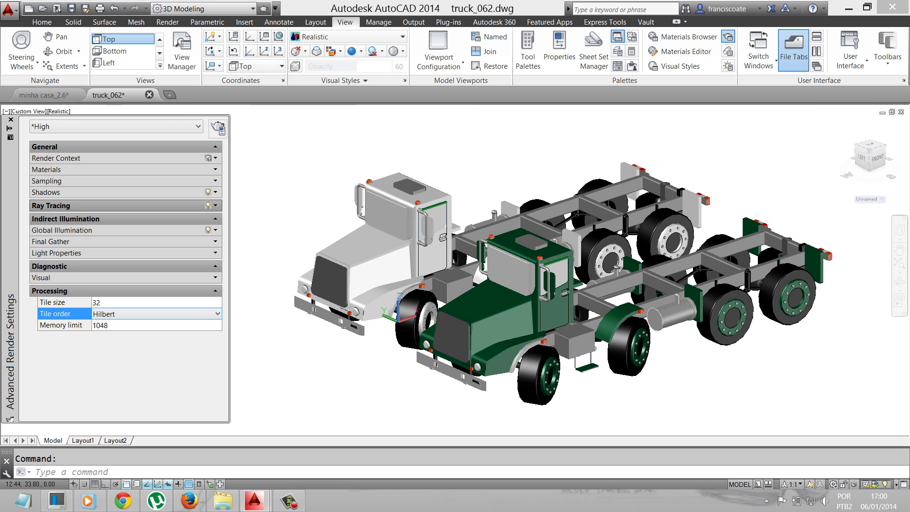
# Step: Close truck_062.dwg discarding changes (Não) and reopen it from Recent Documents
pyautogui.click(891, 7)
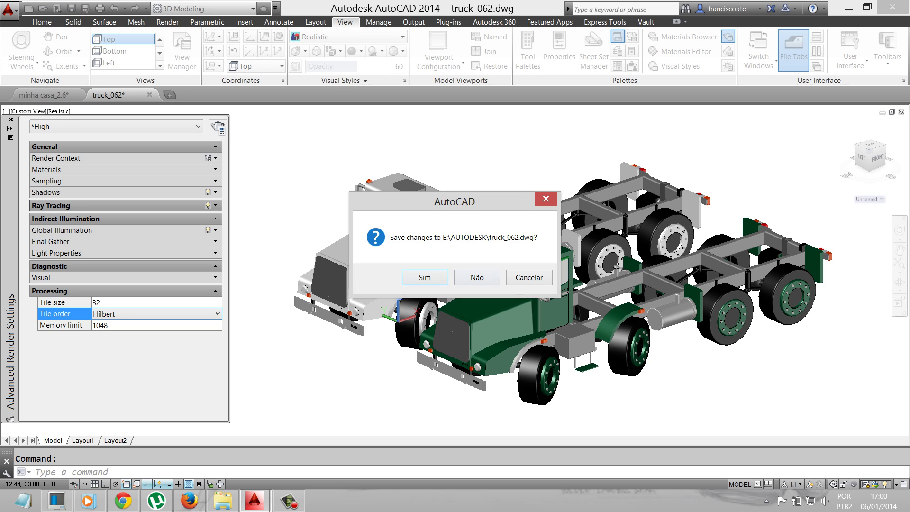
pyautogui.click(476, 277)
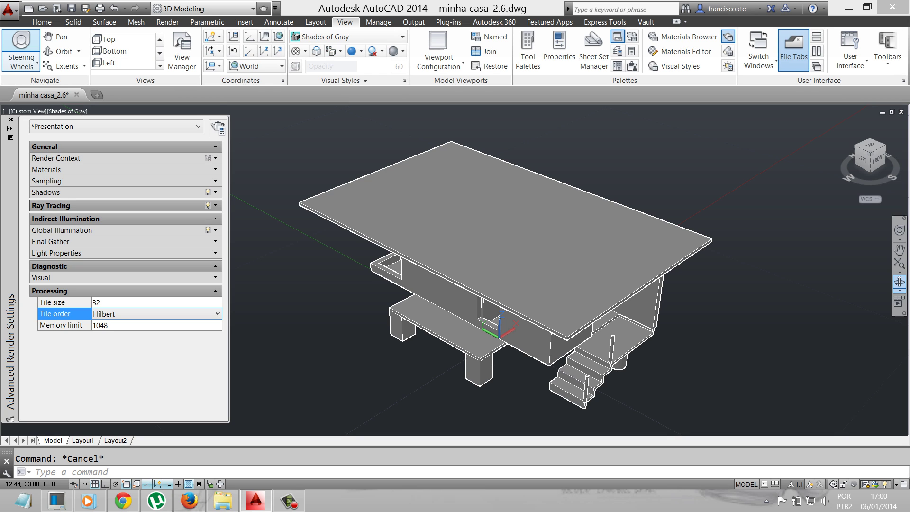
pyautogui.click(9, 8)
pyautogui.moveTo(125, 87)
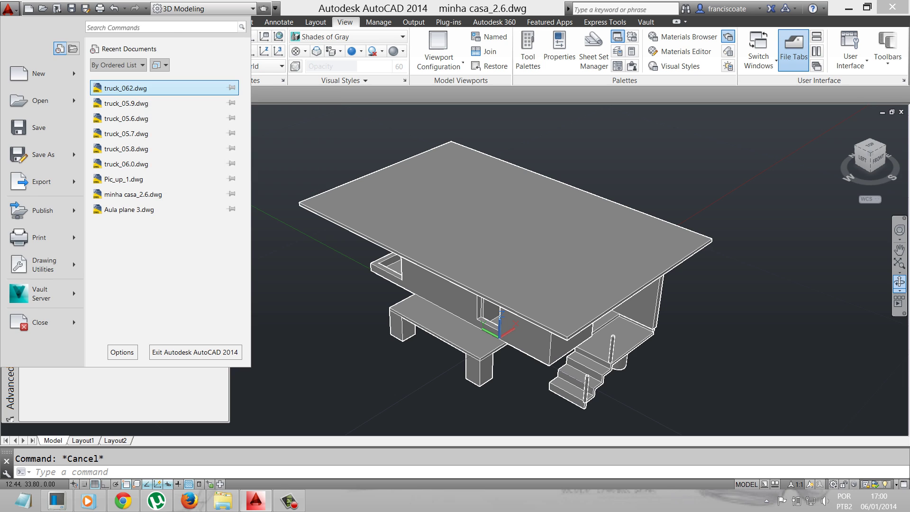
pyautogui.press('Escape')
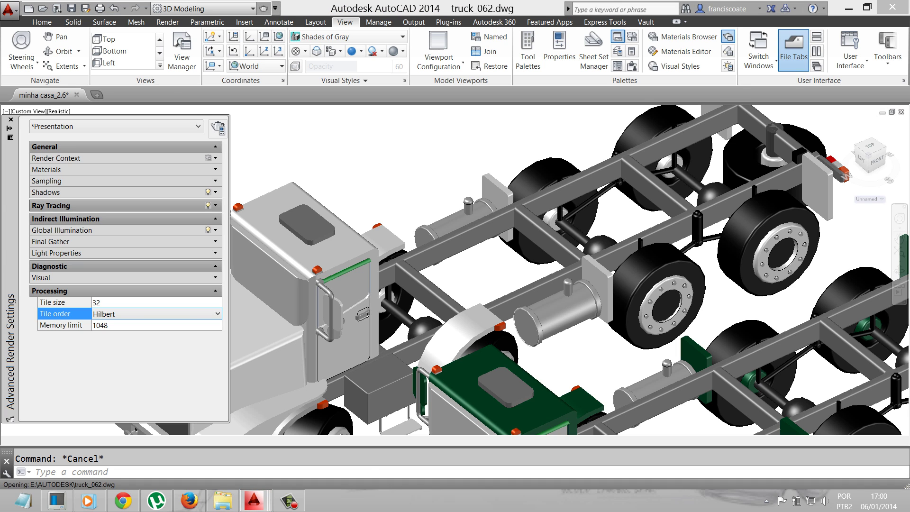
# Step: Zoom in and orbit the two trucks to a larger, lower three-quarter view
pyautogui.scroll(-2, 459, 260)
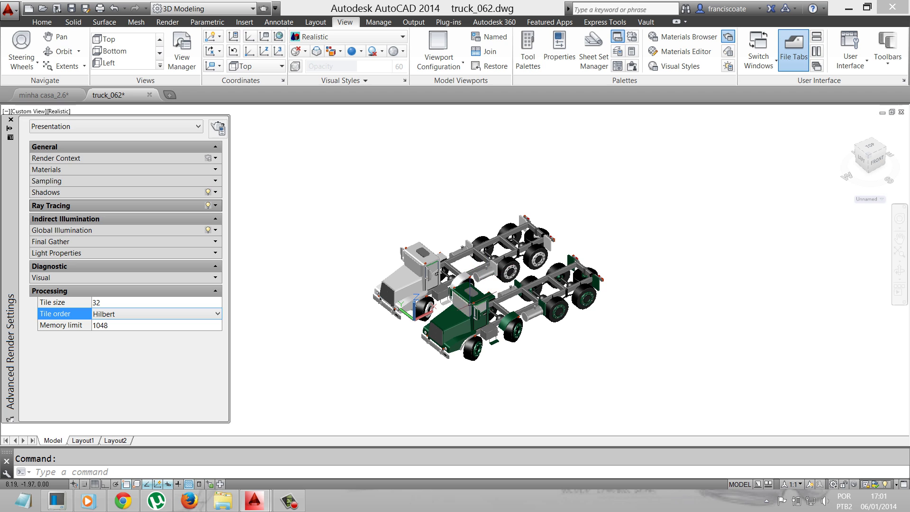
pyautogui.scroll(2, 474, 305)
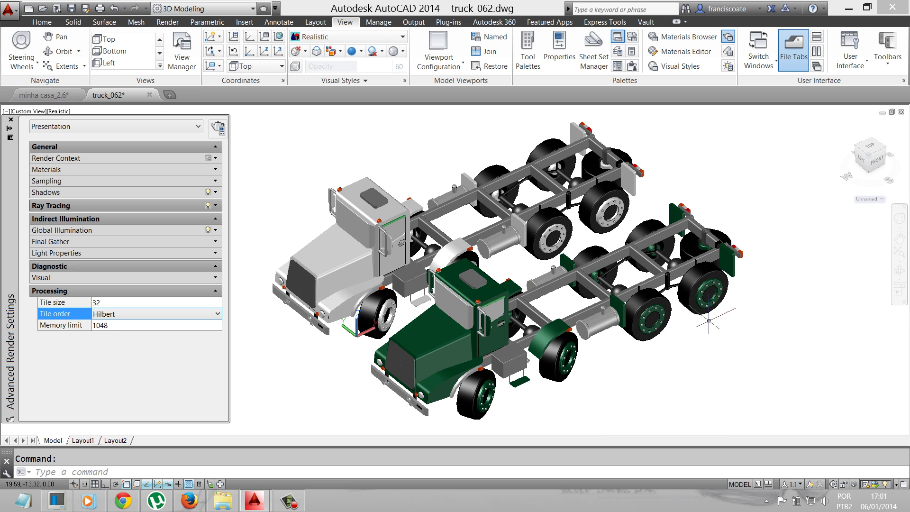
pyautogui.click(899, 282)
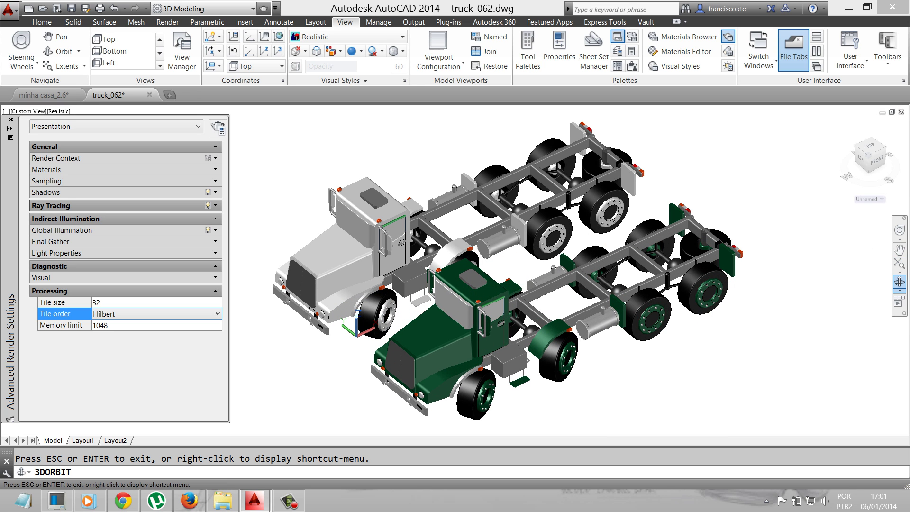
pyautogui.moveTo(502, 284); pyautogui.dragTo(474, 246)
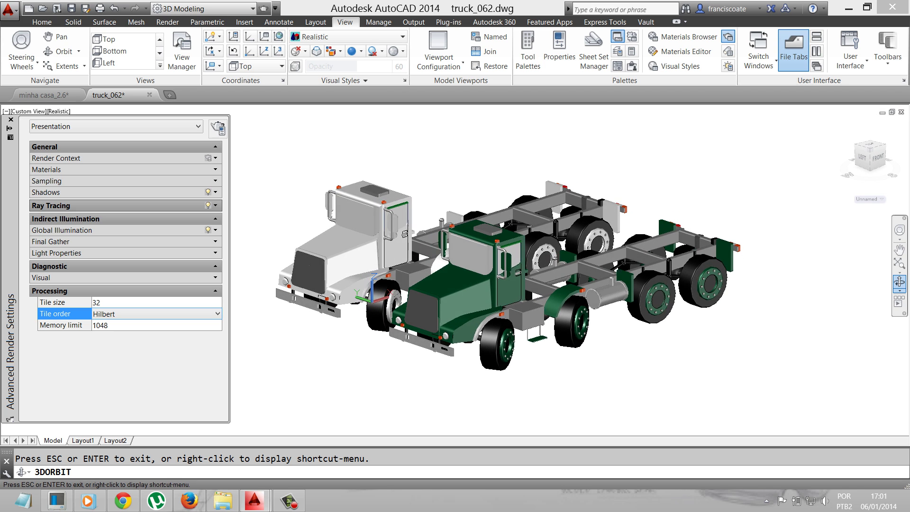
pyautogui.scroll(1, 361, 272)
pyautogui.scroll(1, 361, 272)
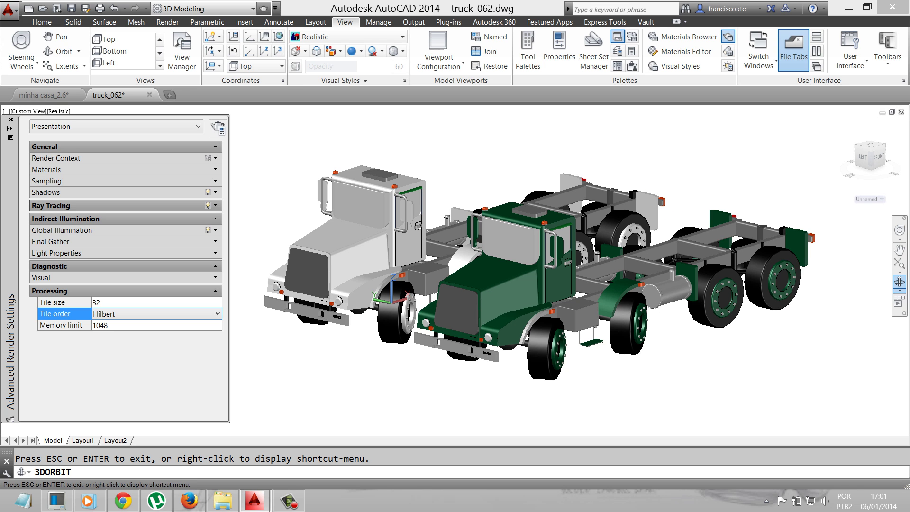
pyautogui.scroll(1, 361, 272)
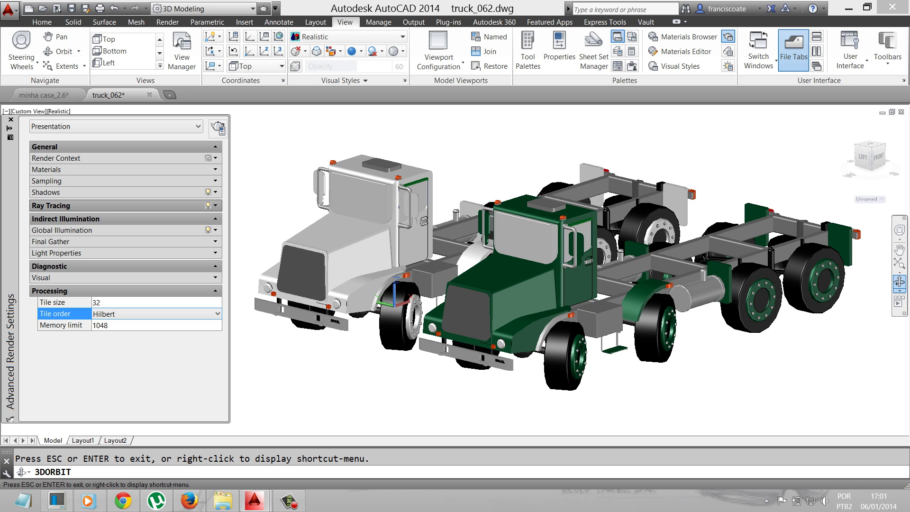
pyautogui.moveTo(473, 246); pyautogui.dragTo(479, 284)
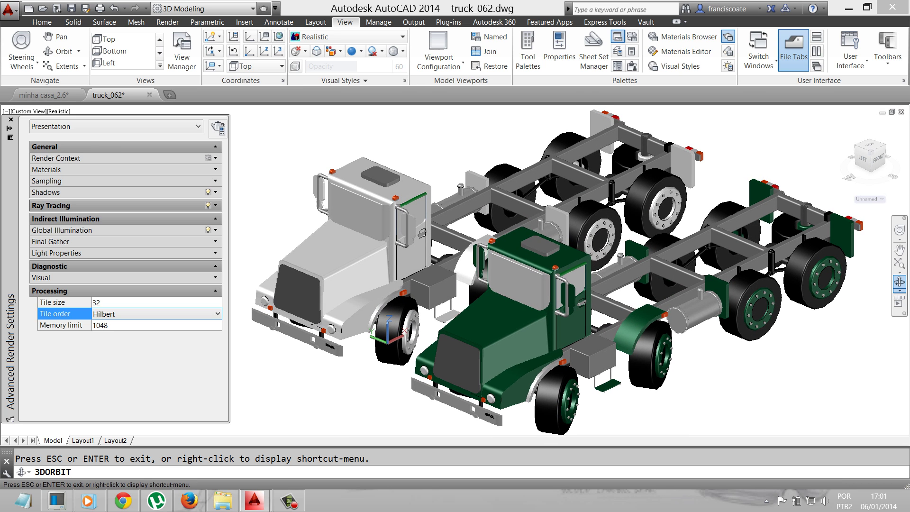
pyautogui.moveTo(478, 284); pyautogui.dragTo(365, 284)
pyautogui.press('Escape')
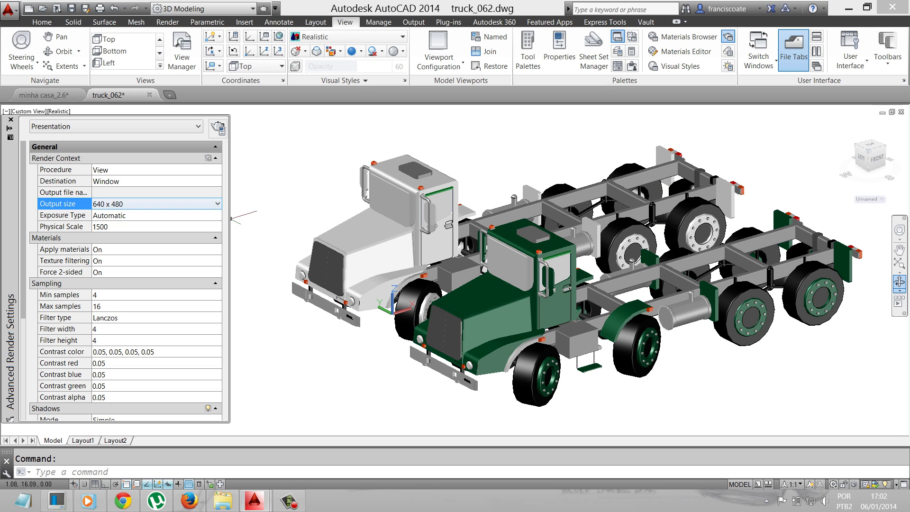
# Step: Change the Presentation Sampling Max samples from 16 to 64, keeping min samples at 4
pyautogui.scroll(-2, 218, 222)
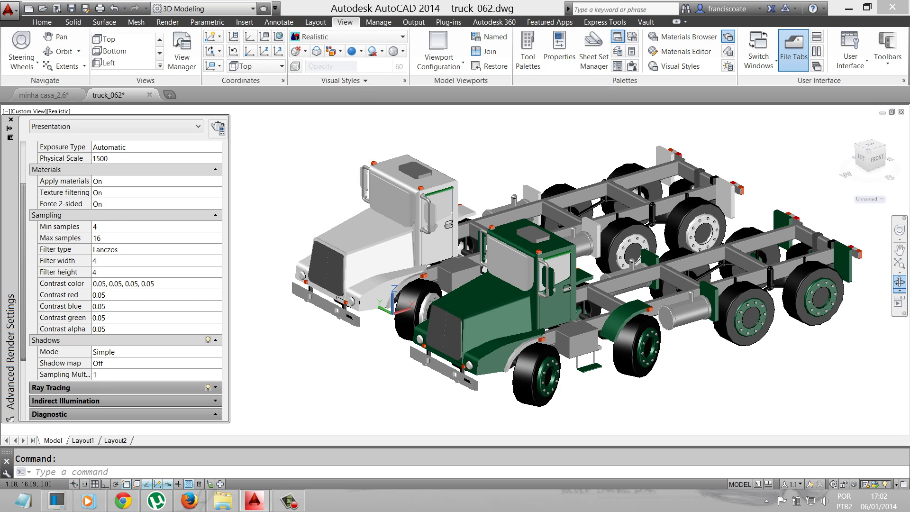
pyautogui.scroll(-2, 121, 280)
pyautogui.scroll(2, 122, 280)
pyautogui.click(109, 249)
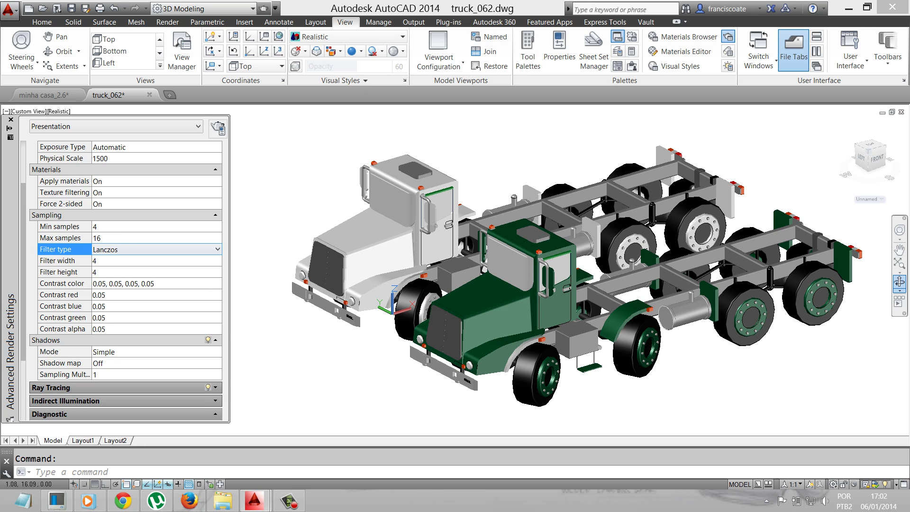
pyautogui.click(109, 237)
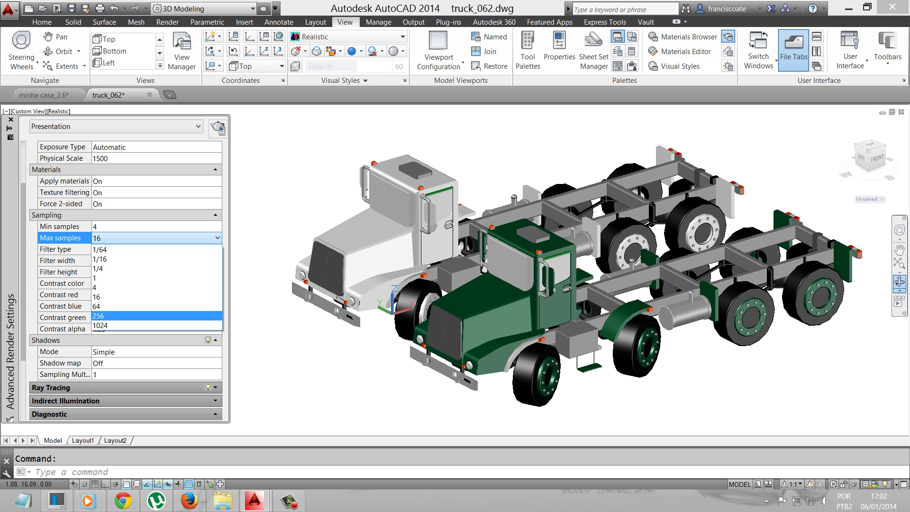
pyautogui.click(109, 306)
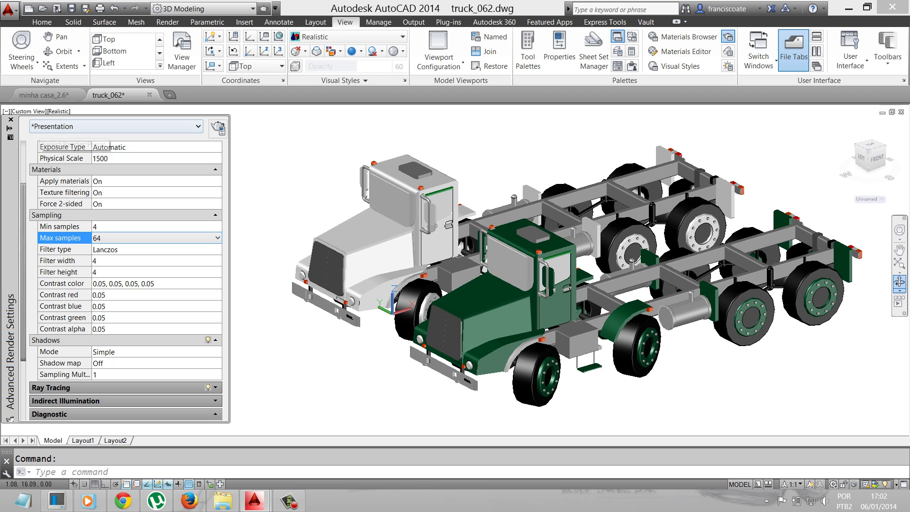
pyautogui.scroll(1, 122, 284)
pyautogui.scroll(2, 121, 285)
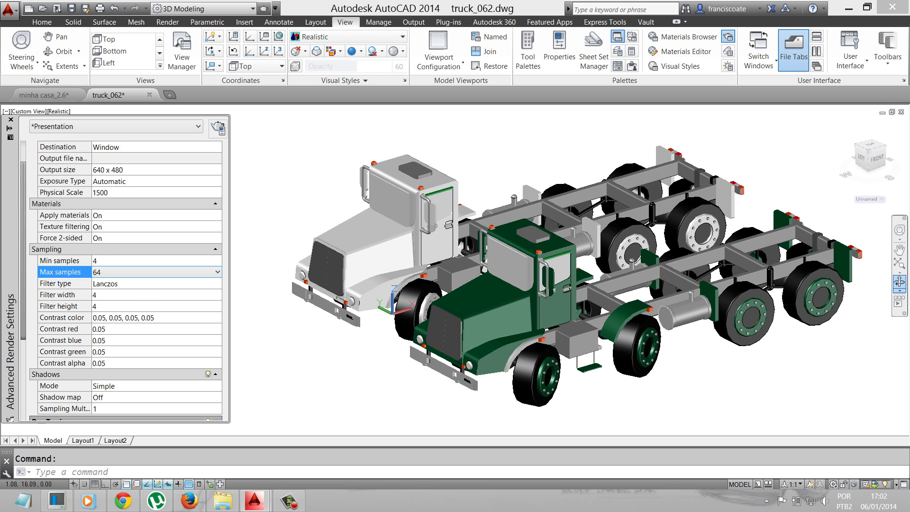
pyautogui.scroll(3, 121, 285)
pyautogui.scroll(-1, 122, 284)
pyautogui.scroll(-2, 121, 284)
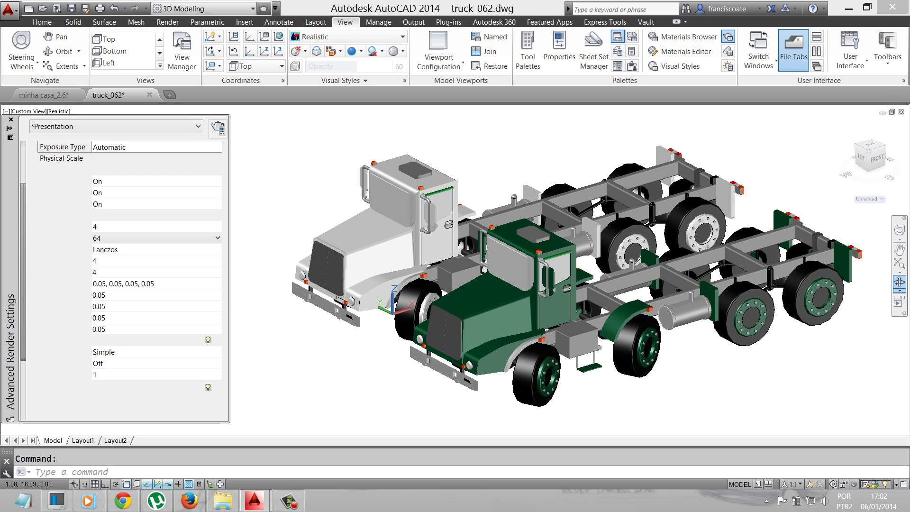
pyautogui.scroll(-1, 122, 285)
pyautogui.scroll(-1, 121, 284)
pyautogui.scroll(-2, 122, 284)
pyautogui.scroll(-1, 122, 284)
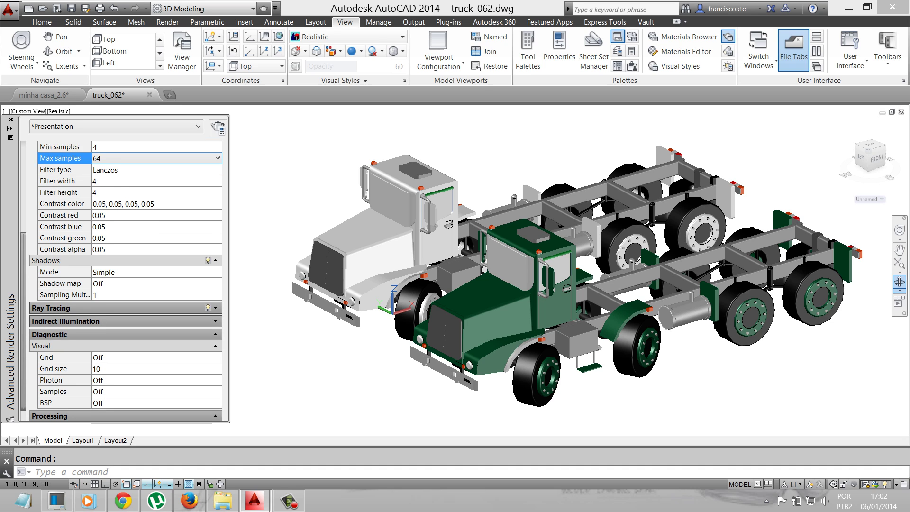
pyautogui.scroll(-1, 121, 284)
# Step: Expand the Indirect Illumination, Ray Tracing and Global Illumination groups
pyautogui.click(67, 309)
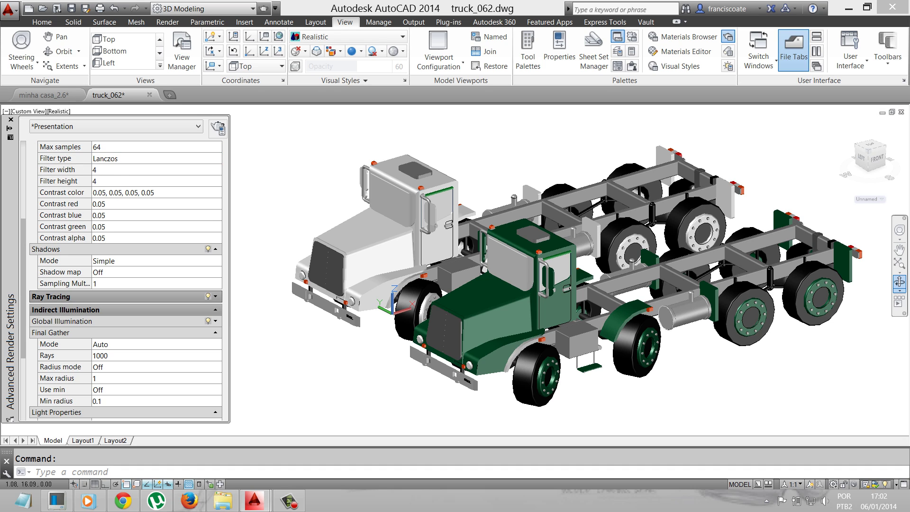
pyautogui.click(51, 296)
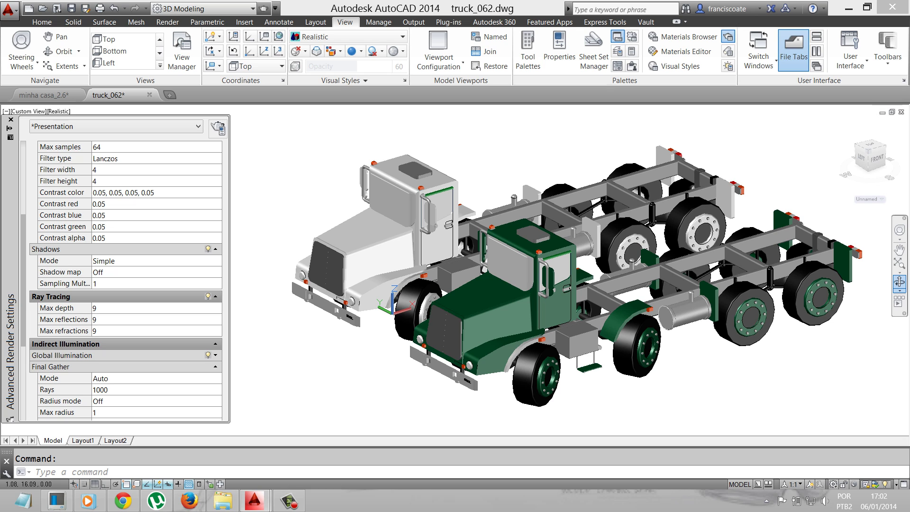
pyautogui.click(61, 355)
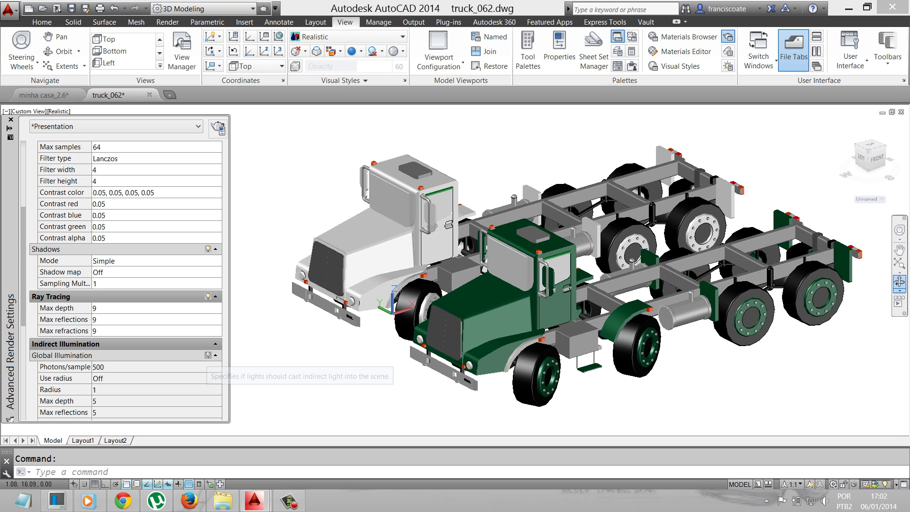
pyautogui.scroll(-5, 126, 275)
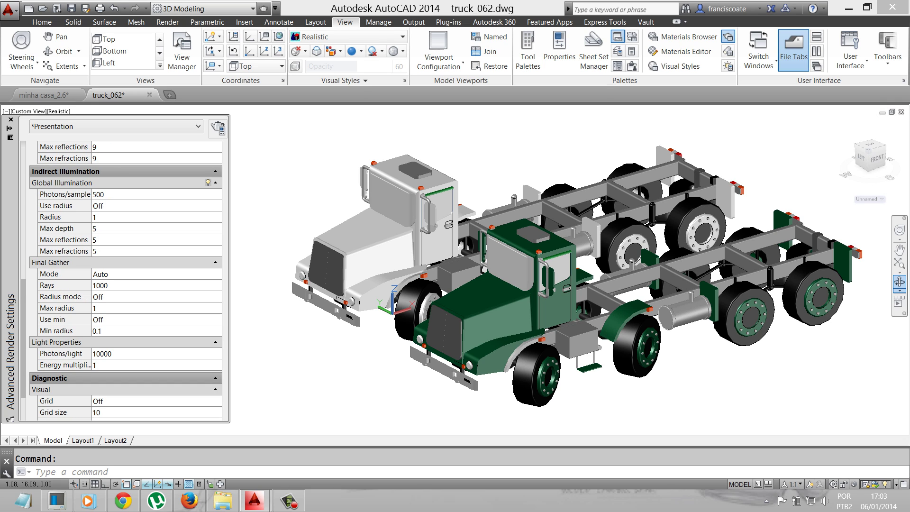
# Step: Collapse and re-expand the Diagnostic and Processing groups so the Visual diagnostic rows show
pyautogui.click(215, 378)
pyautogui.click(215, 391)
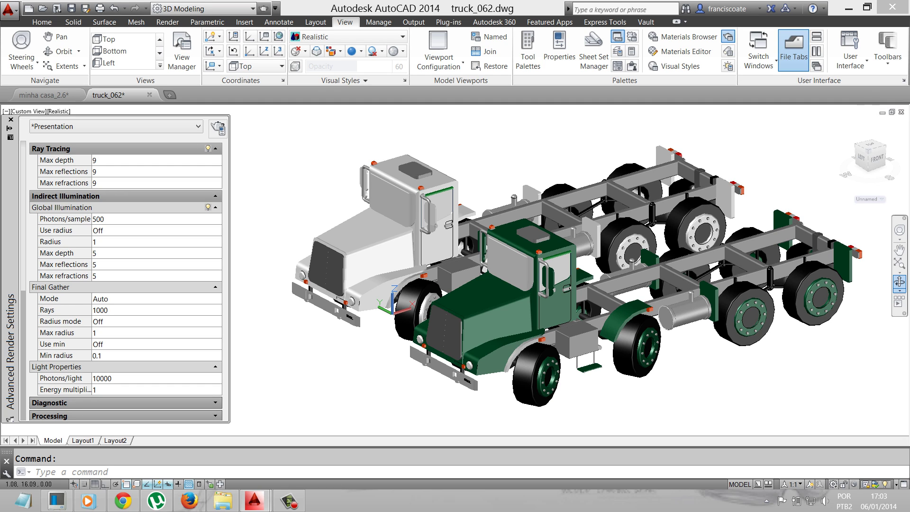
pyautogui.click(215, 415)
pyautogui.click(216, 403)
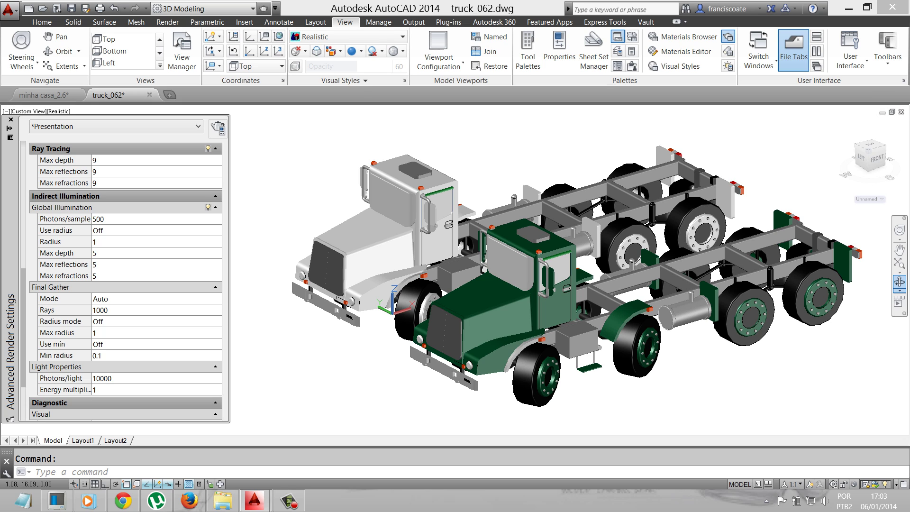
pyautogui.scroll(-3, 125, 279)
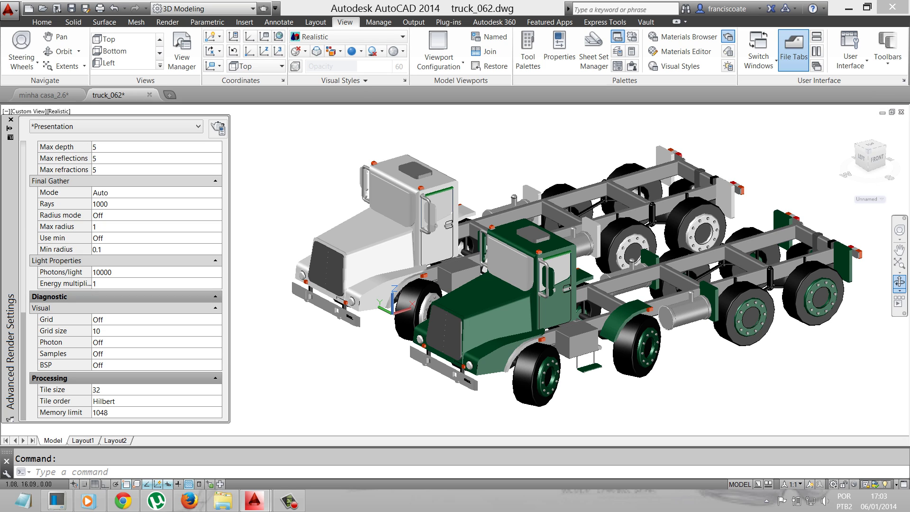
pyautogui.click(216, 307)
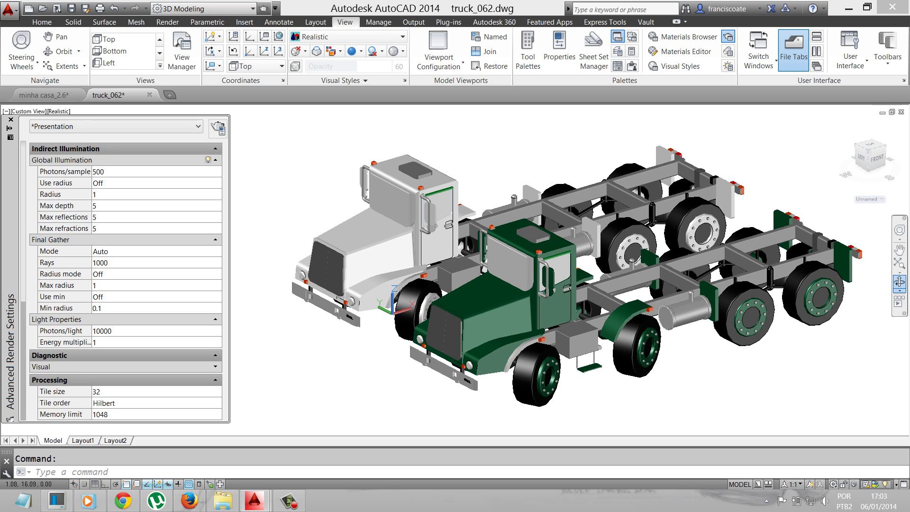
pyautogui.scroll(1, 125, 280)
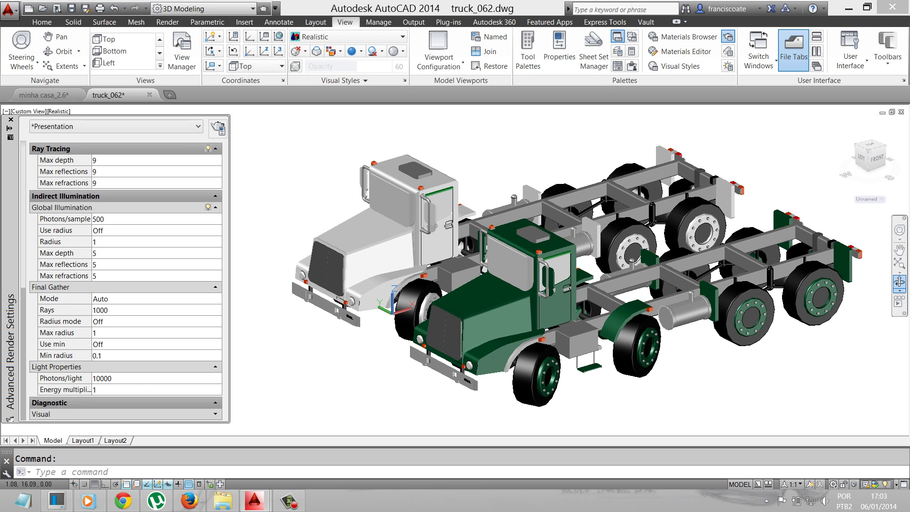
pyautogui.click(215, 413)
pyautogui.scroll(-2, 126, 280)
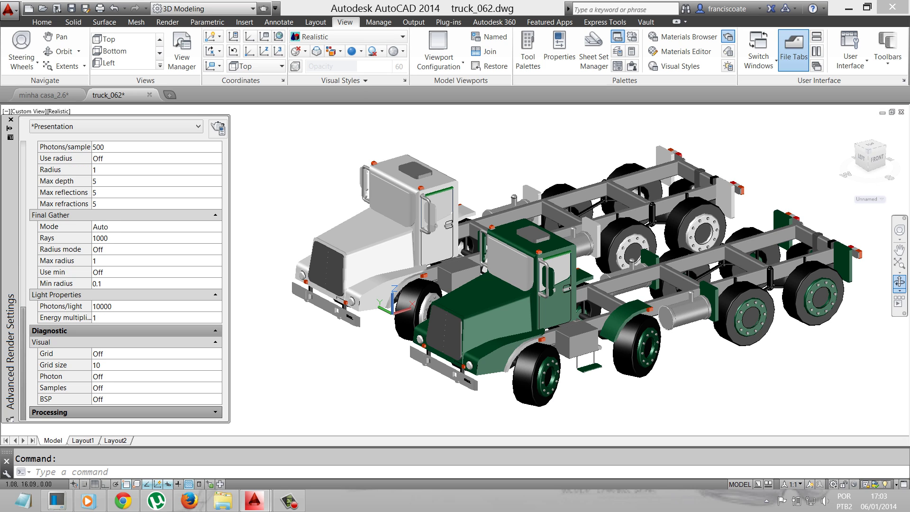
pyautogui.click(215, 330)
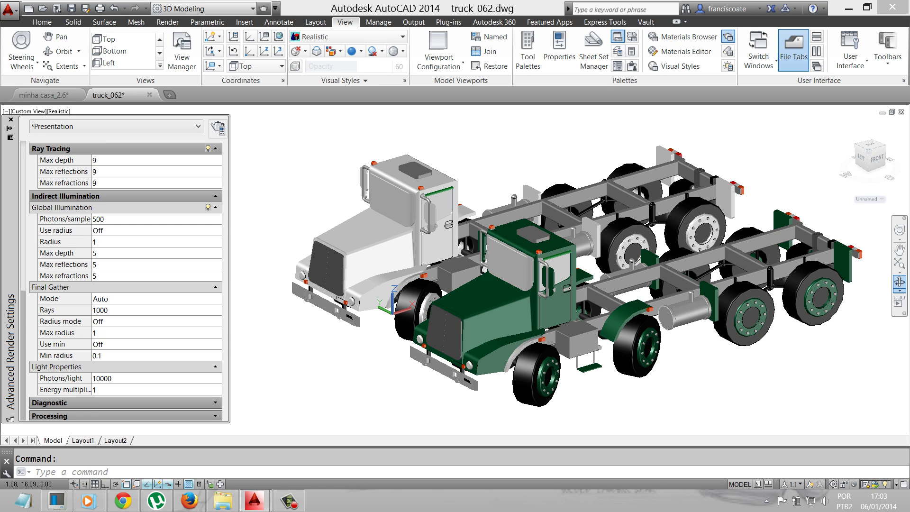
pyautogui.click(216, 402)
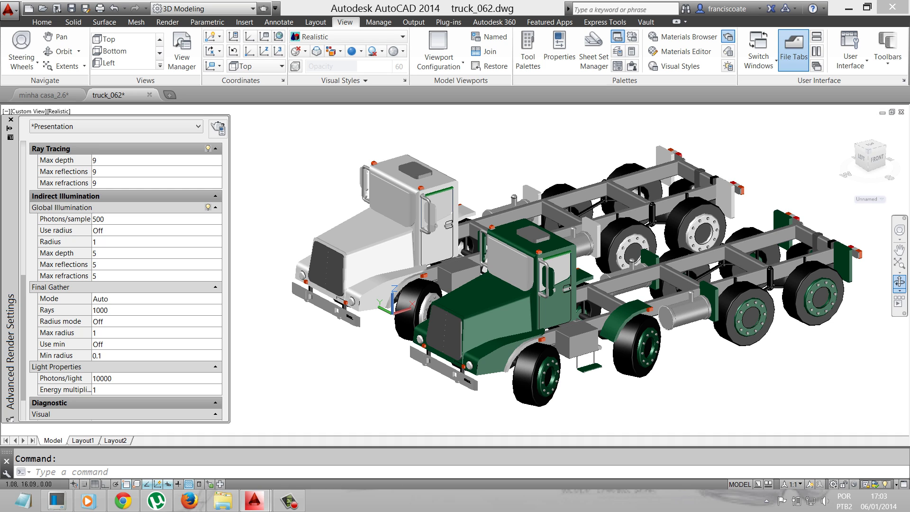
pyautogui.scroll(-5, 125, 279)
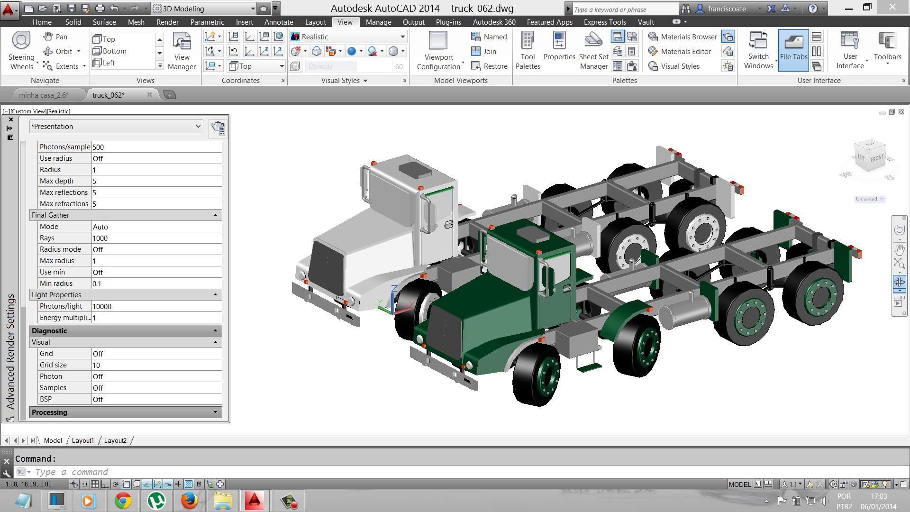
pyautogui.scroll(1, 121, 280)
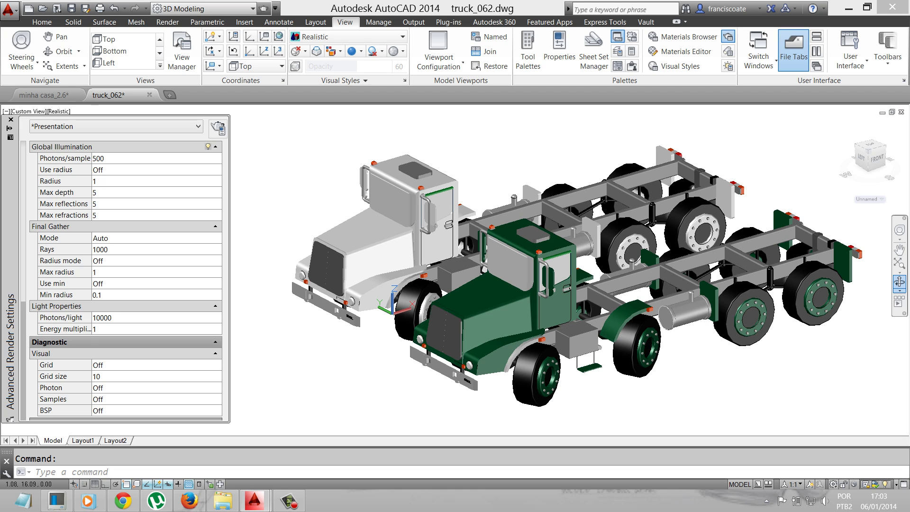
# Step: Set Photons/light to 90000 and start rendering the trucks
pyautogui.click(109, 316)
pyautogui.write('1')
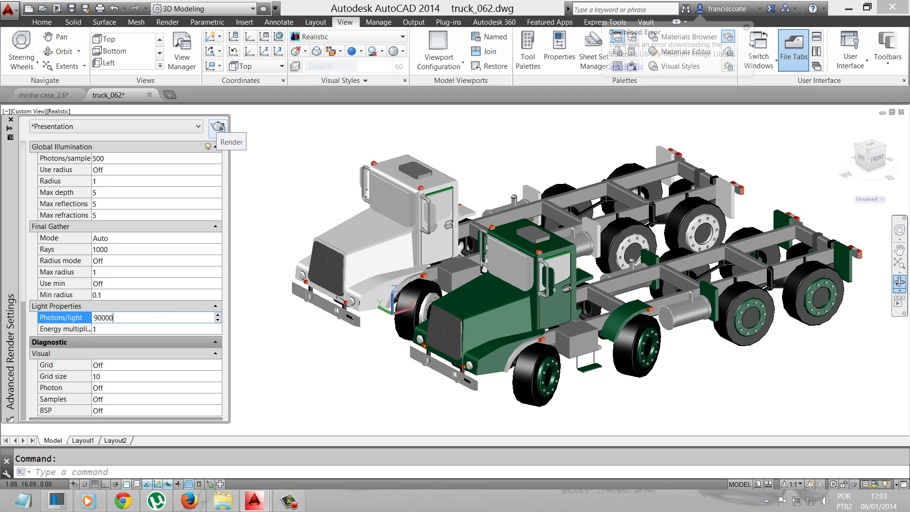
pyautogui.click(218, 127)
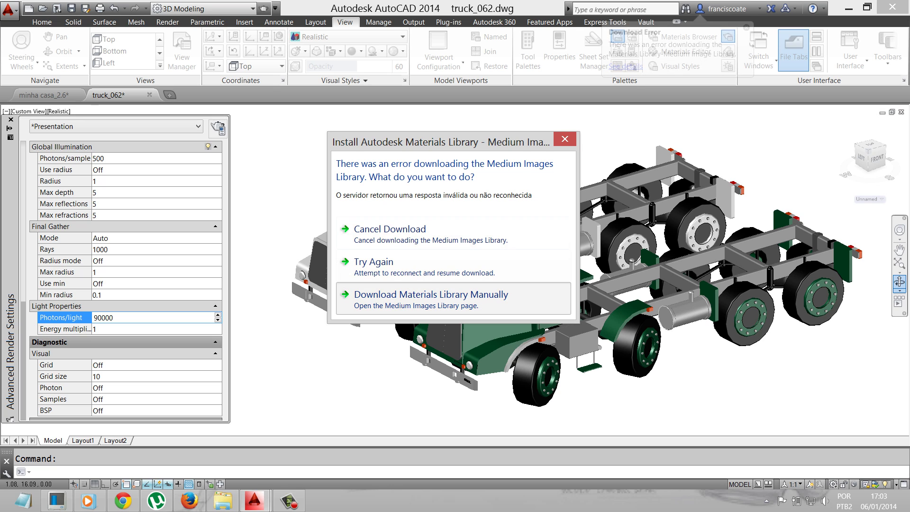
# Step: Dismiss the materials library error, maximize the Render window and close the browser popup
pyautogui.click(453, 299)
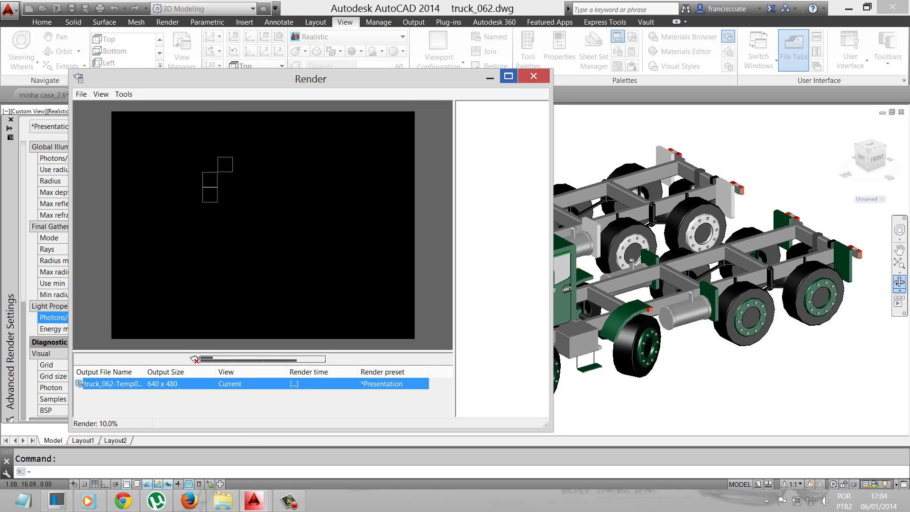
pyautogui.click(508, 76)
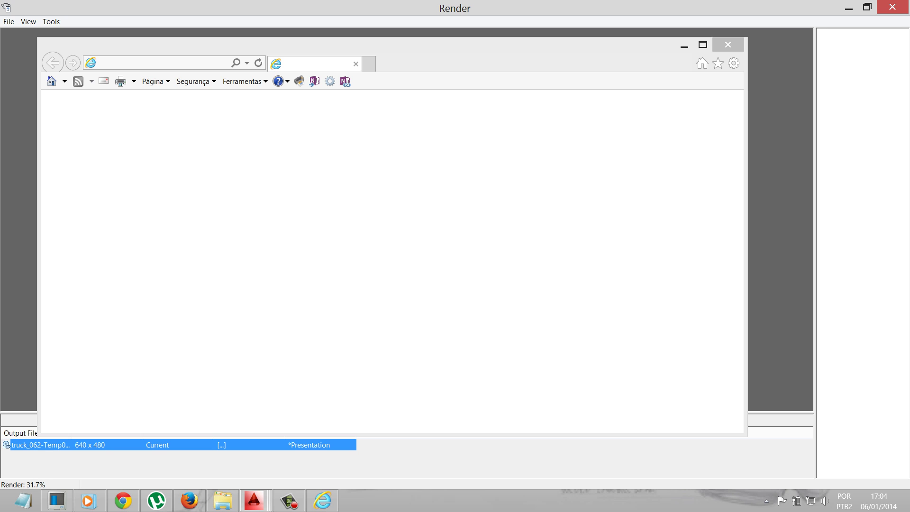
pyautogui.click(728, 44)
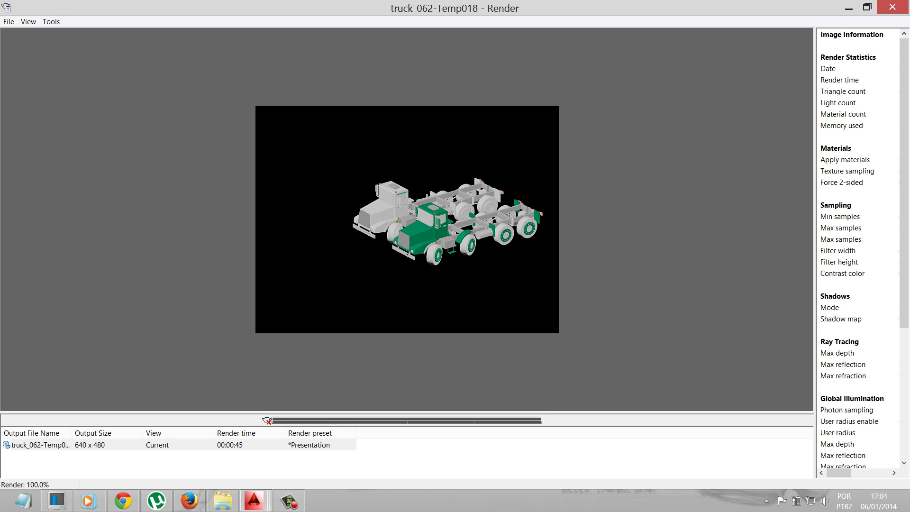
# Step: Enlarge the rendered image to 4:1 and pan around to inspect details
pyautogui.click(51, 21)
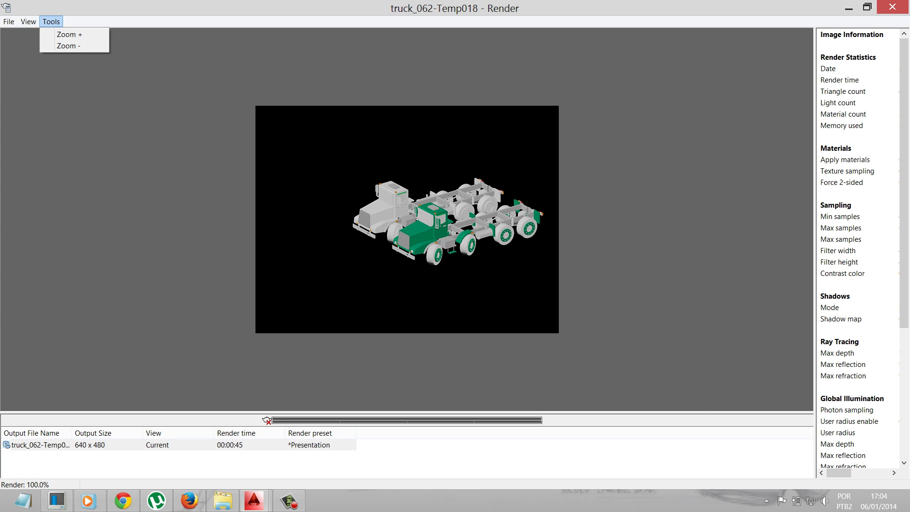
pyautogui.click(62, 34)
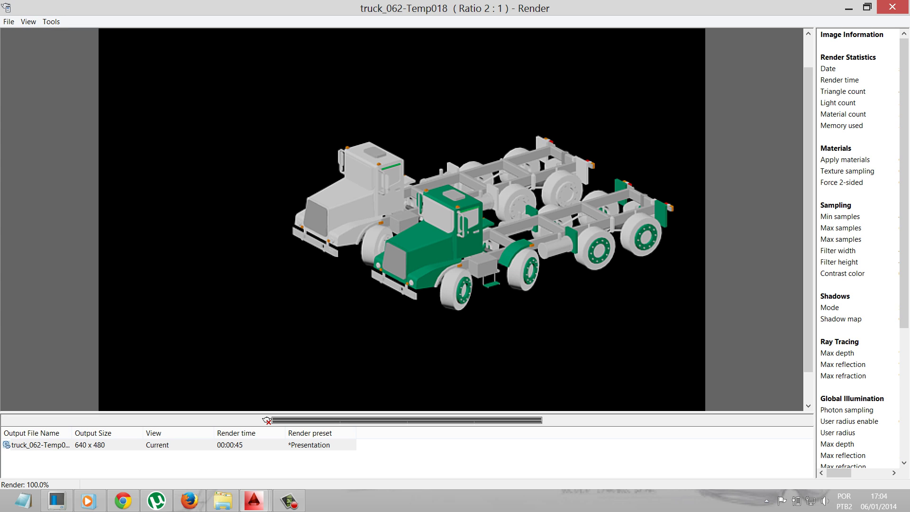
pyautogui.click(51, 22)
pyautogui.click(62, 34)
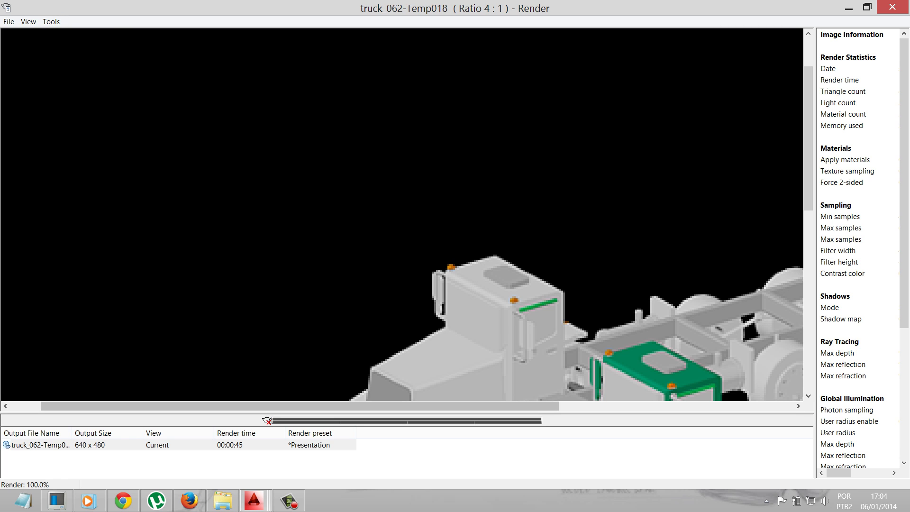
pyautogui.moveTo(299, 406); pyautogui.dragTo(469, 406)
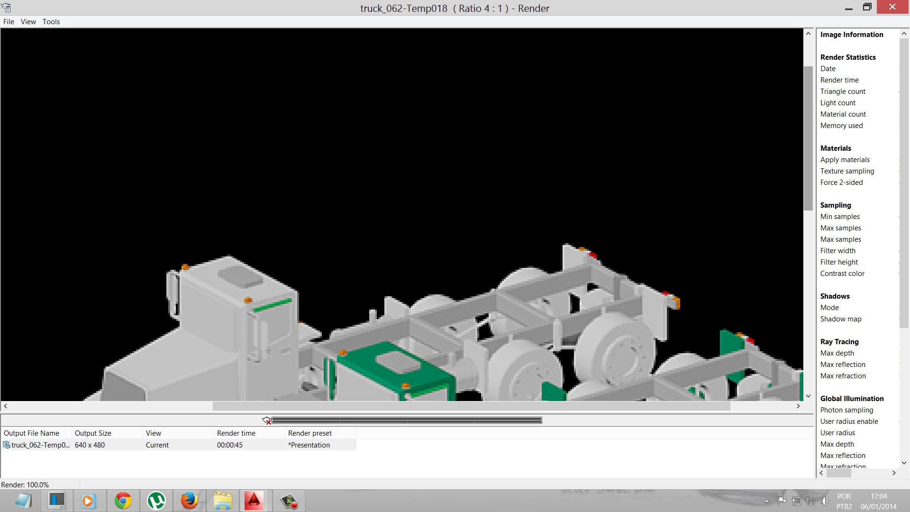
pyautogui.moveTo(807, 137); pyautogui.dragTo(808, 219)
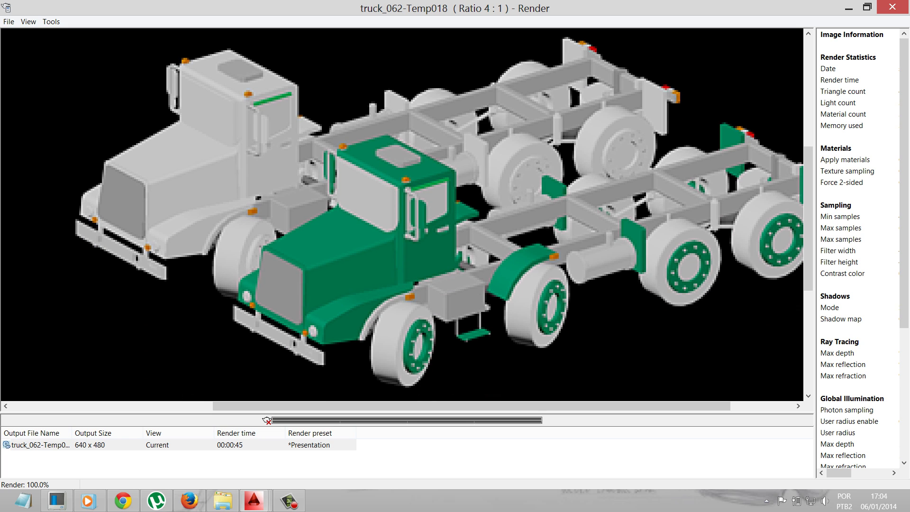
pyautogui.moveTo(471, 405); pyautogui.dragTo(533, 406)
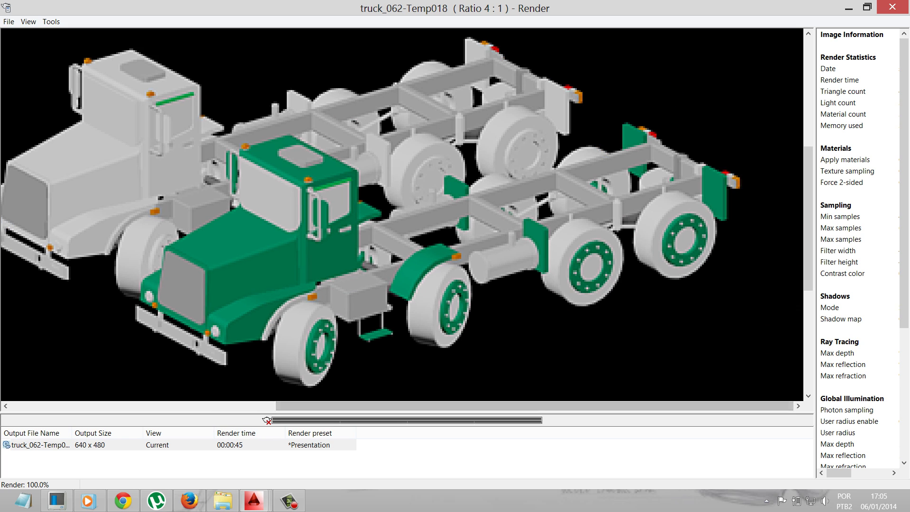
# Step: Shrink the render back to 2:1 and exit the Render window
pyautogui.click(51, 21)
pyautogui.click(66, 45)
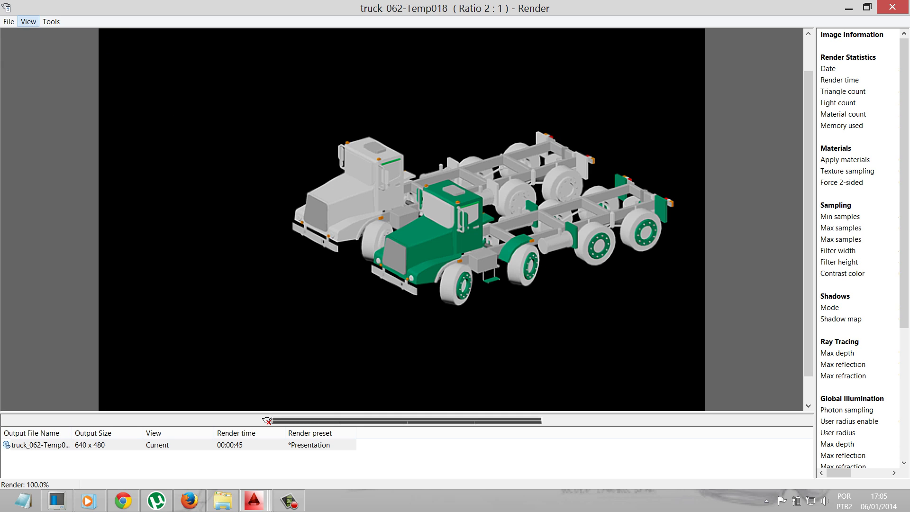
pyautogui.click(28, 21)
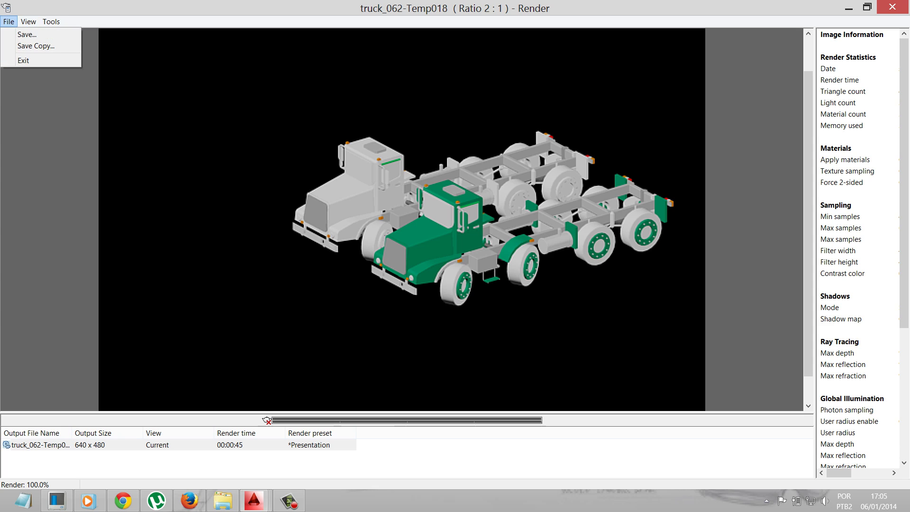
pyautogui.click(8, 21)
pyautogui.press('Down')
pyautogui.press('Up')
pyautogui.press('Up')
pyautogui.press('Up')
pyautogui.press('Up')
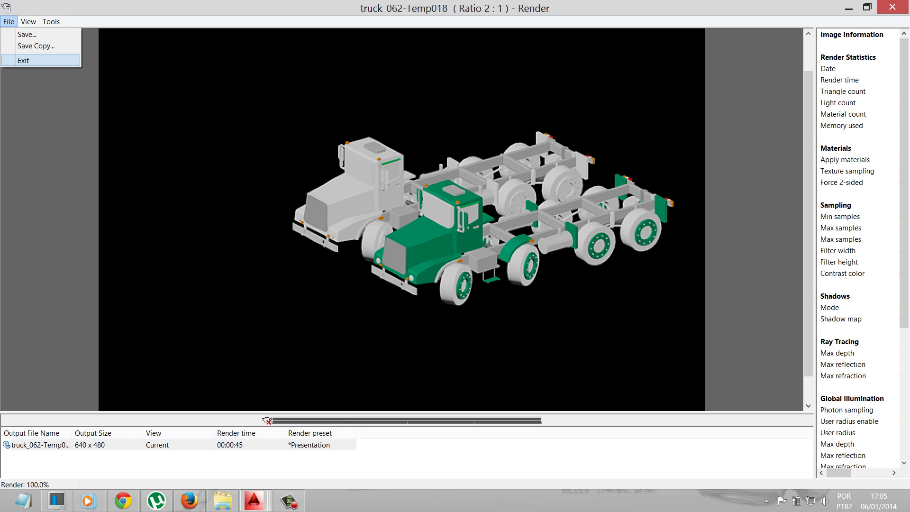
pyautogui.press('Return')
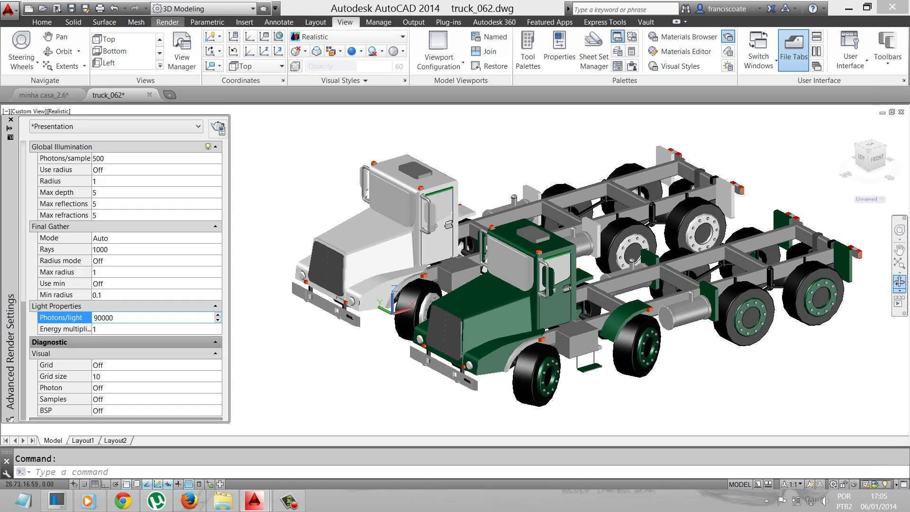
# Step: Start Render Region, dismiss the Materials Library prompt, and set the first crop corner below the trucks
pyautogui.click(167, 22)
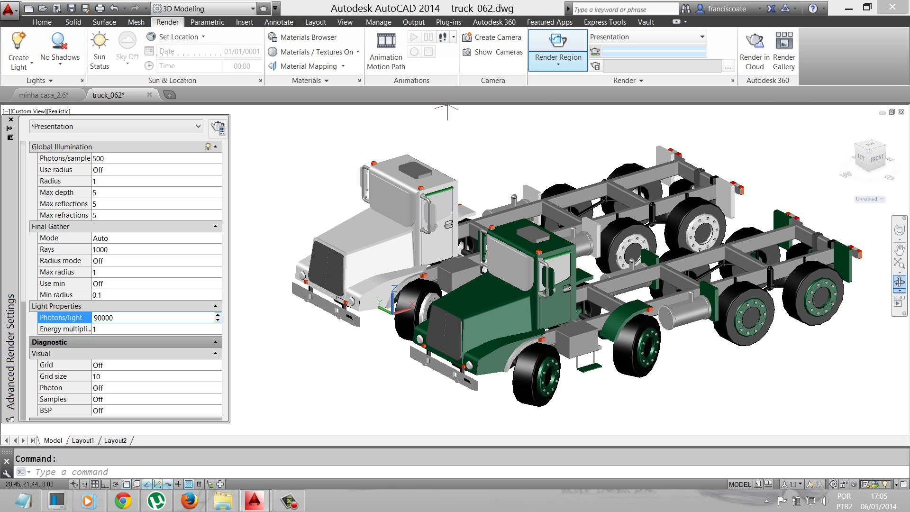
pyautogui.click(558, 62)
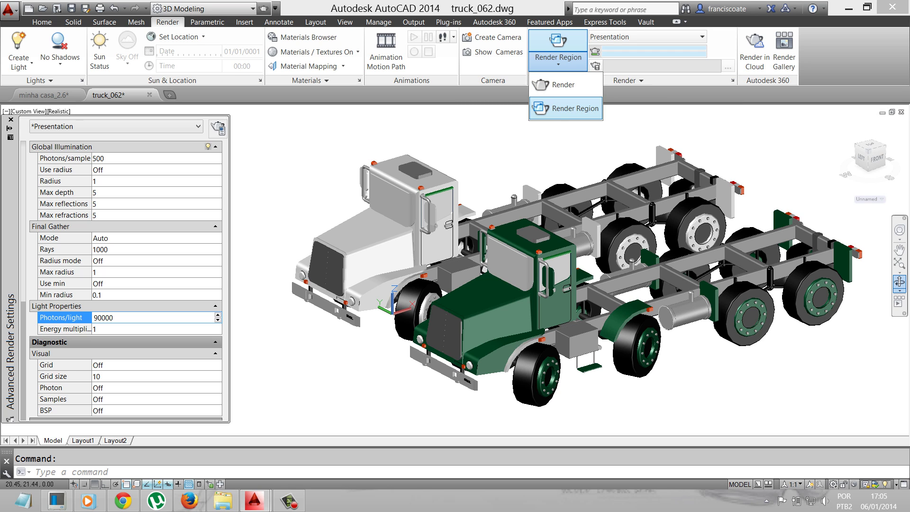
pyautogui.click(573, 108)
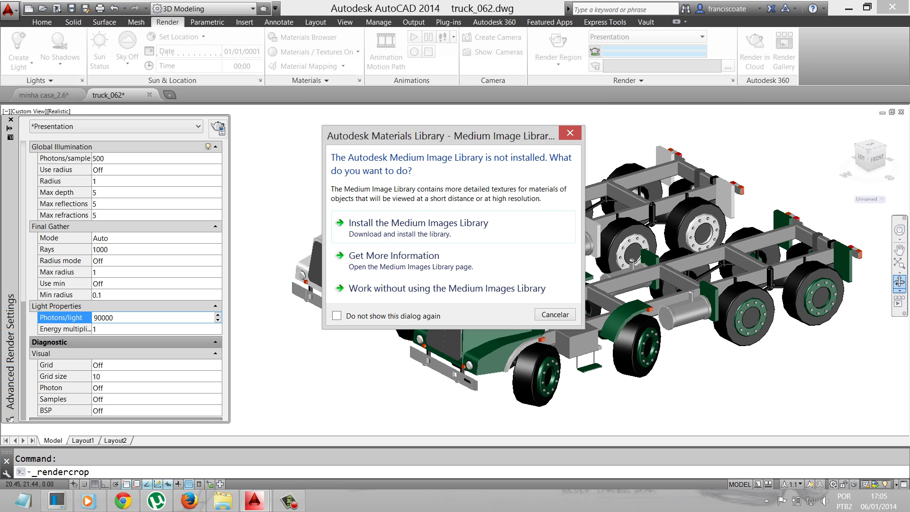
pyautogui.press('Escape')
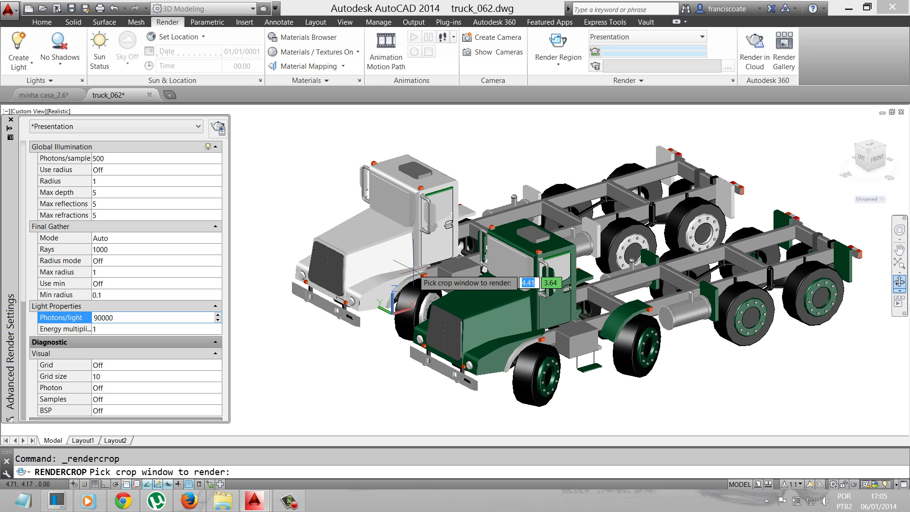
pyautogui.click(558, 43)
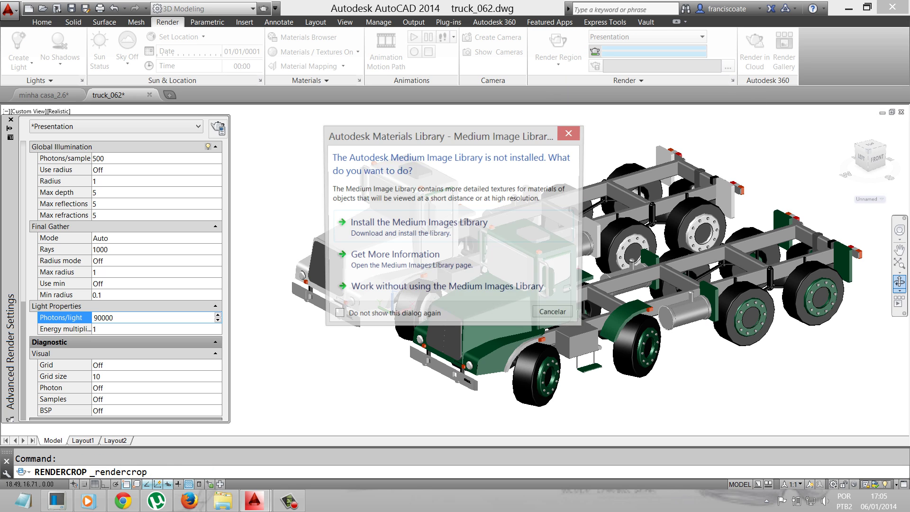
pyautogui.press('Escape')
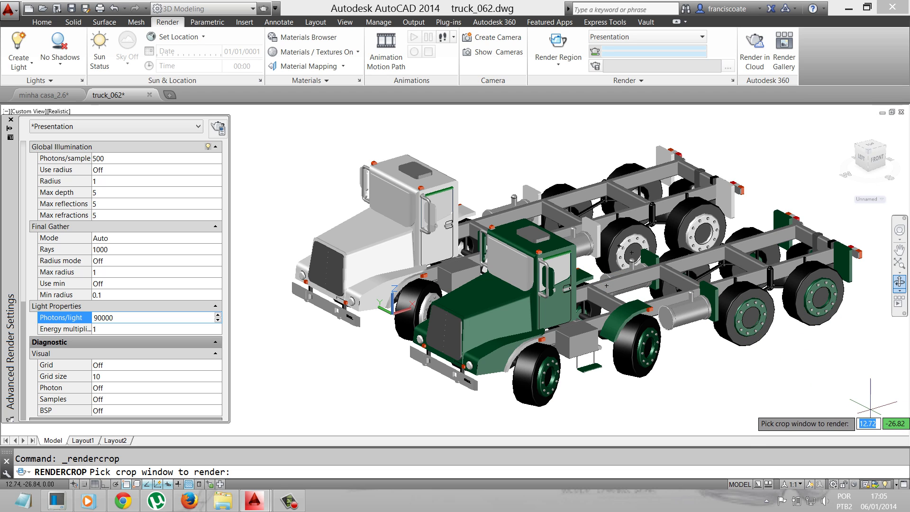
pyautogui.click(876, 405)
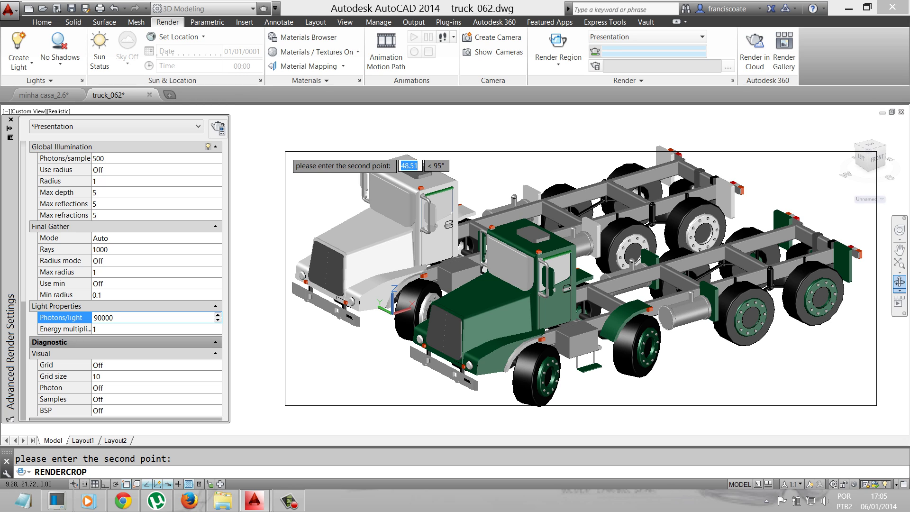
# Step: Place the crop window's opposite corner above the trucks at upper left to enclose both trucks
pyautogui.click(285, 151)
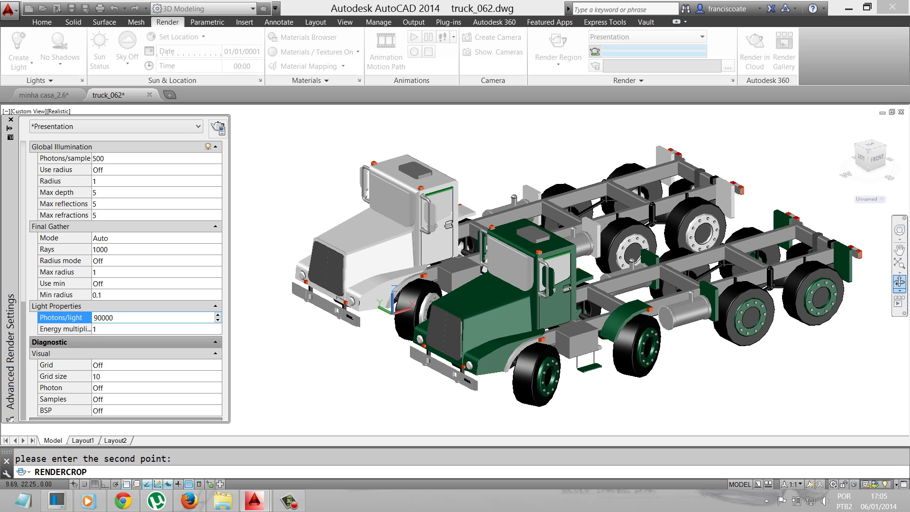